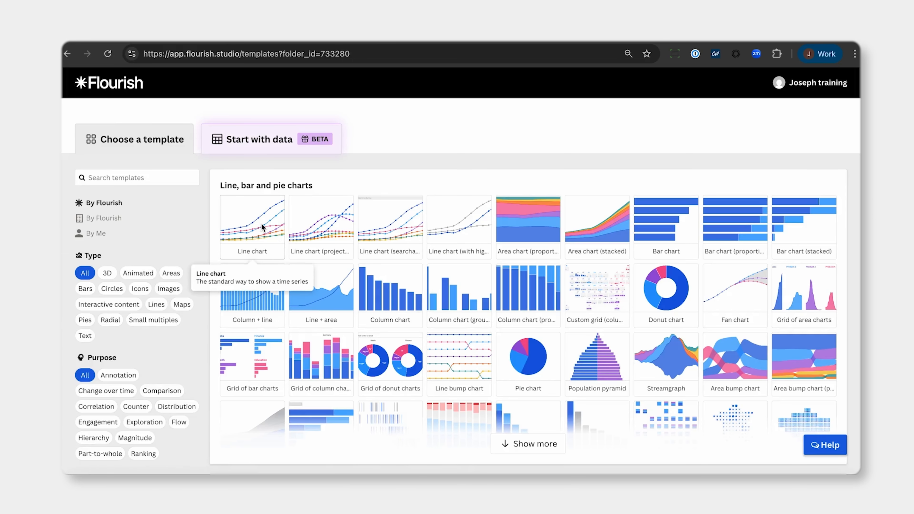
# Create a visualization from the Line chart template and open its data sheet to examine the Year and East Asia Pacific columns.
pyautogui.click(263, 227)
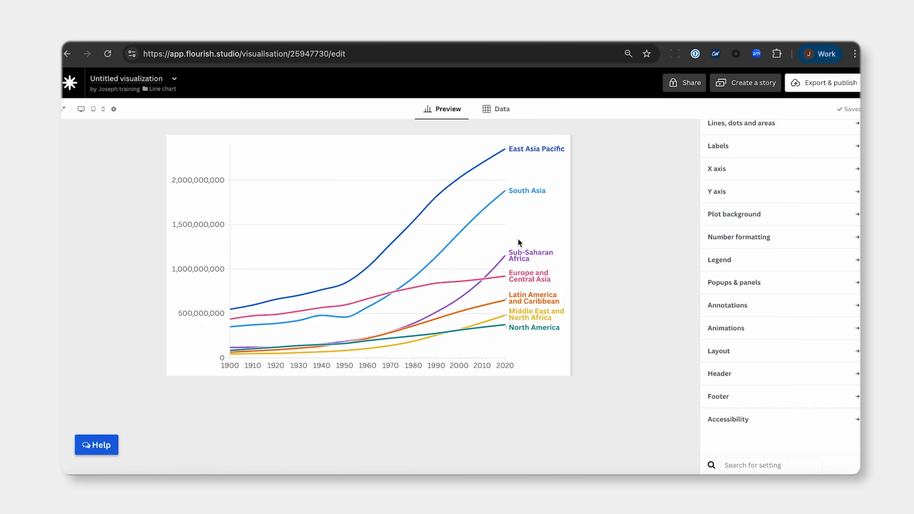
pyautogui.click(498, 108)
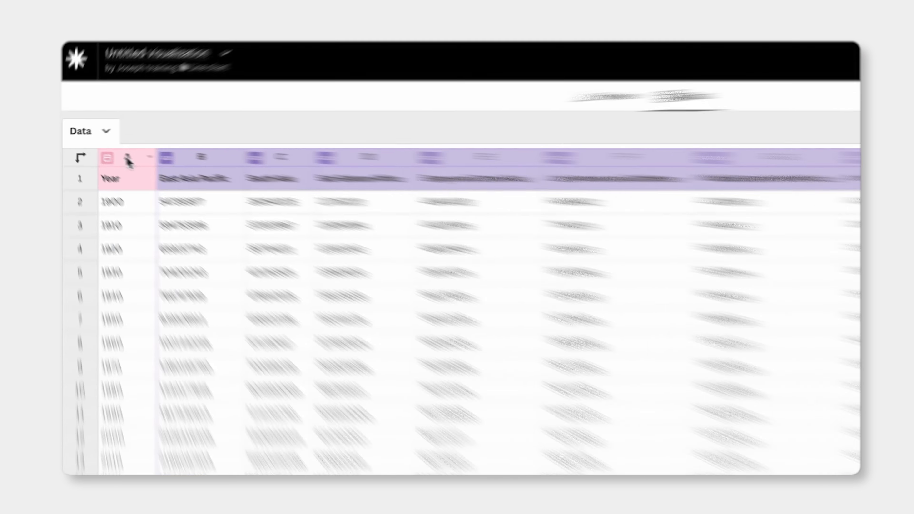
pyautogui.click(126, 155)
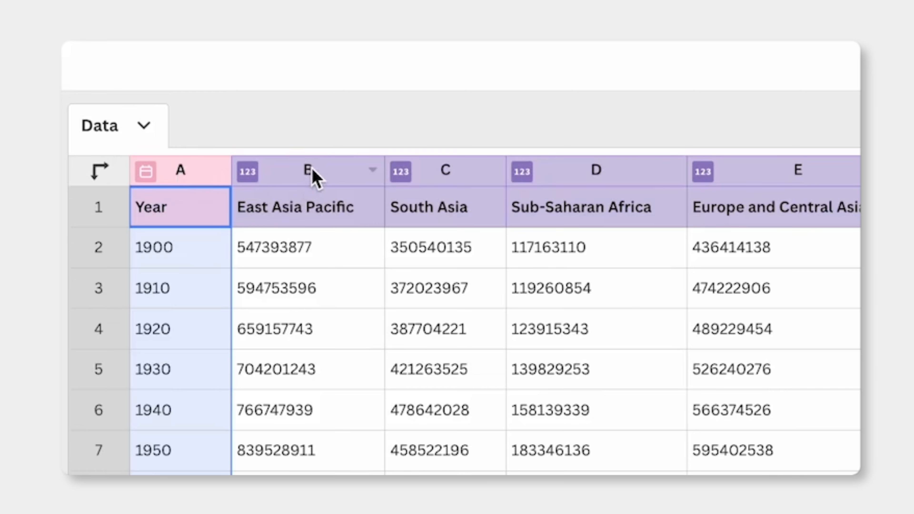
pyautogui.click(312, 176)
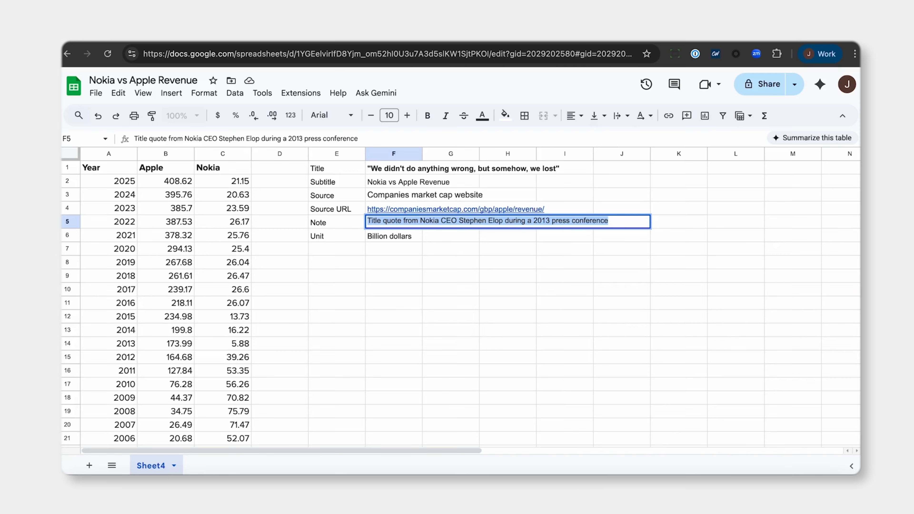
# Switch to the Nokia vs Apple Revenue spreadsheet in Google Sheets and copy the whole Year, Apple and Nokia table.
pyautogui.click(109, 170)
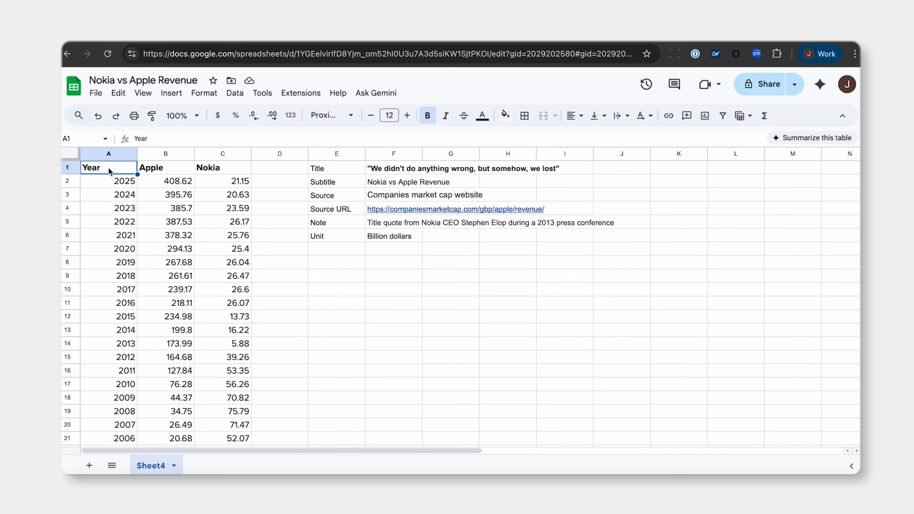
pyautogui.click(109, 154)
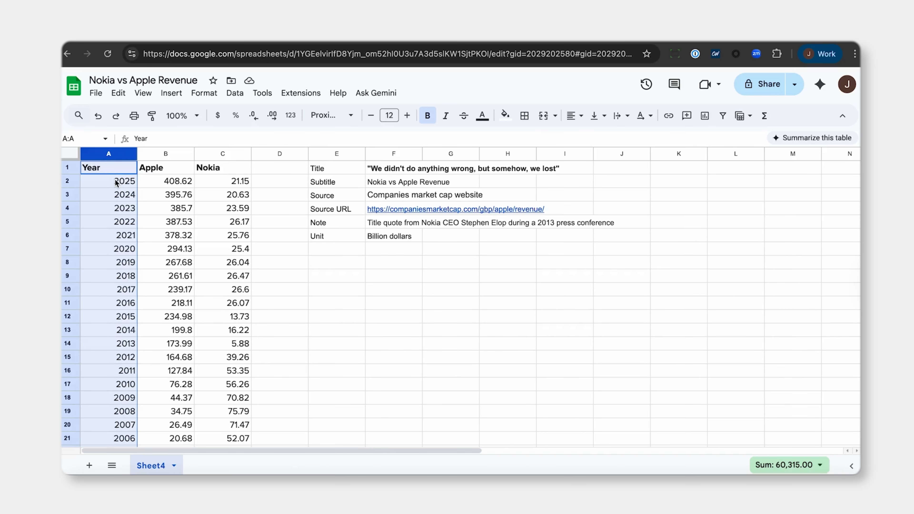
pyautogui.click(164, 152)
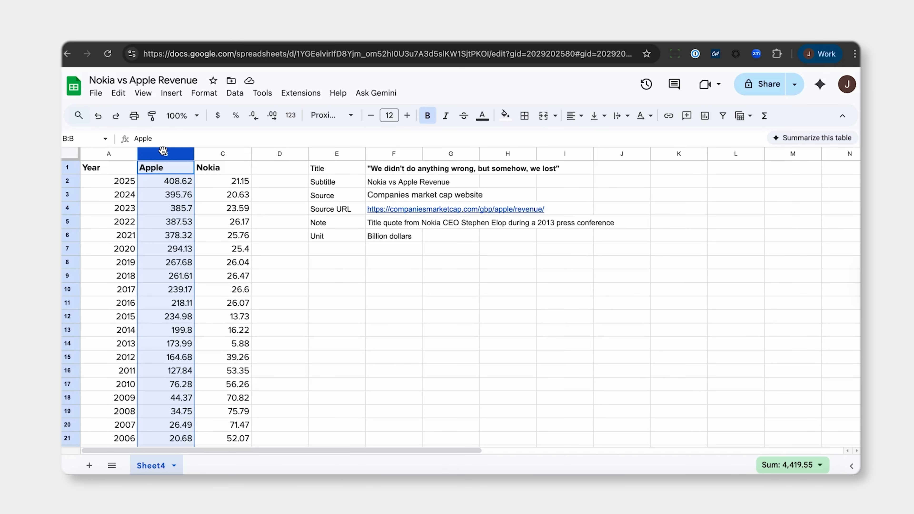
pyautogui.click(221, 154)
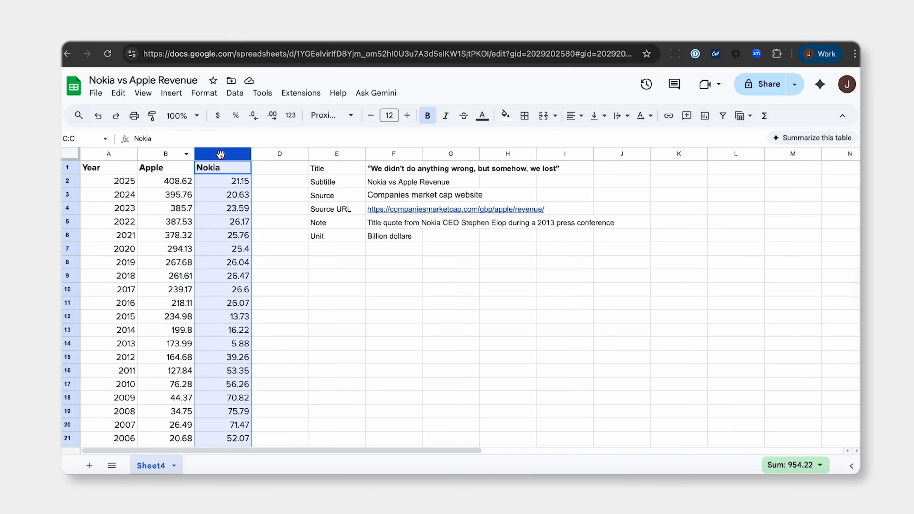
pyautogui.click(112, 169)
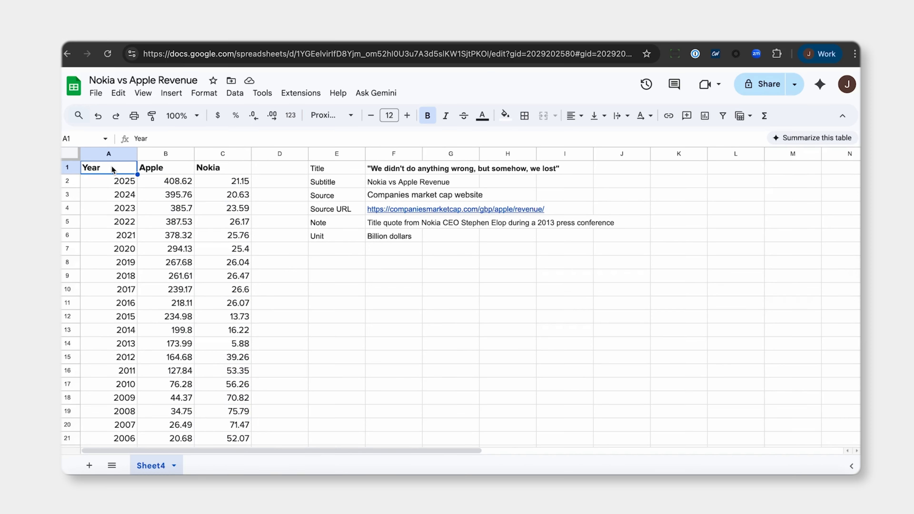
pyautogui.hotkey('ctrl', 'a')
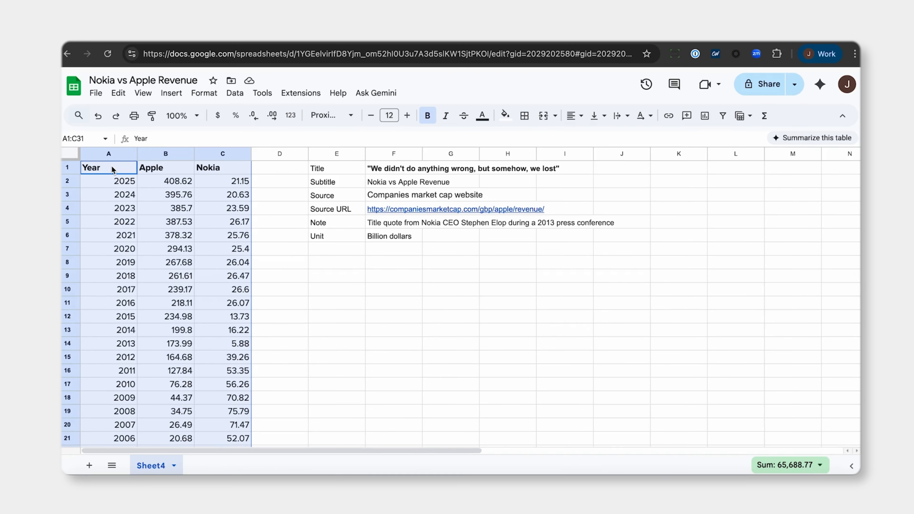
pyautogui.hotkey('ctrl', 'c')
# Switch back to Flourish and clear the sample data from the Data sheet.
pyautogui.click(266, 33)
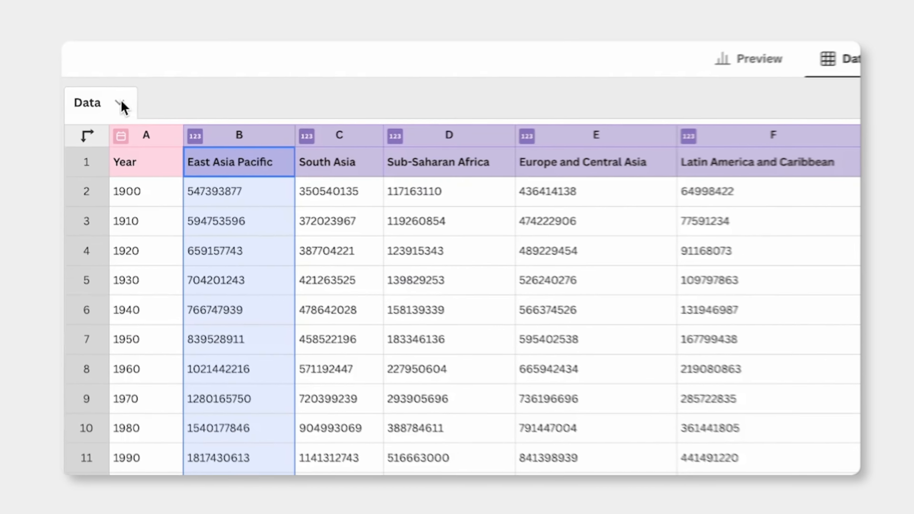
pyautogui.click(91, 134)
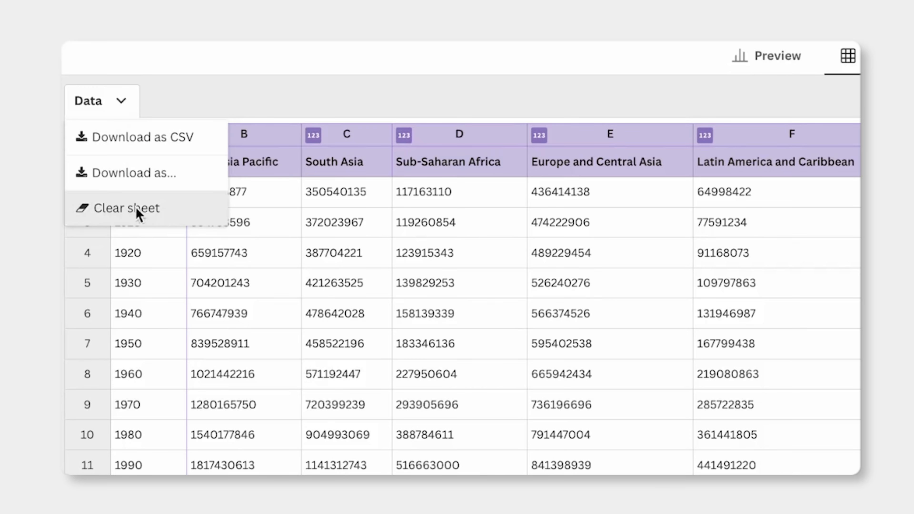
pyautogui.click(126, 208)
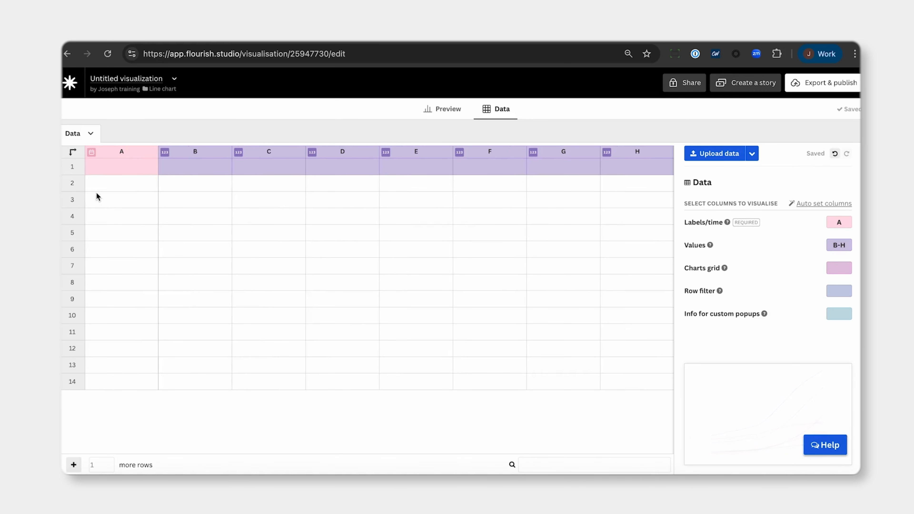
# Paste the copied revenue table into the empty sheet starting at cell A1 and confirm the import.
pyautogui.click(120, 168)
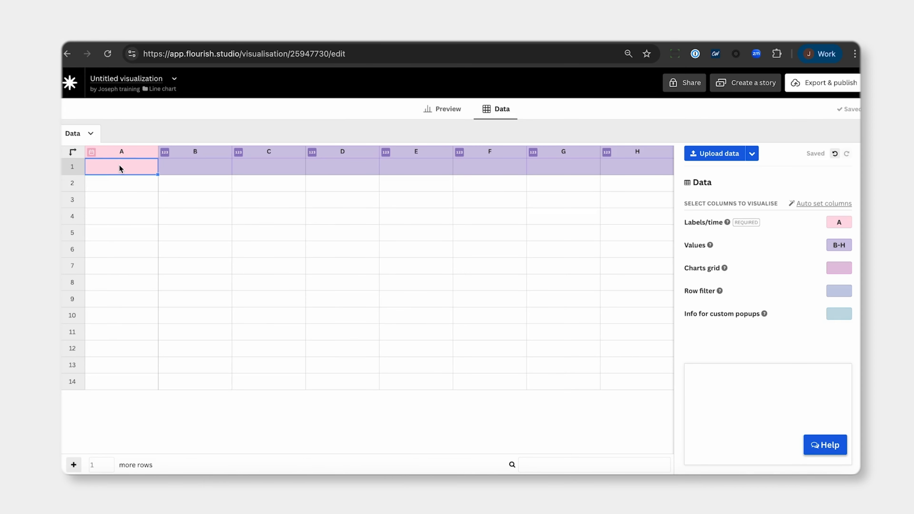
pyautogui.hotkey('ctrl', 'v')
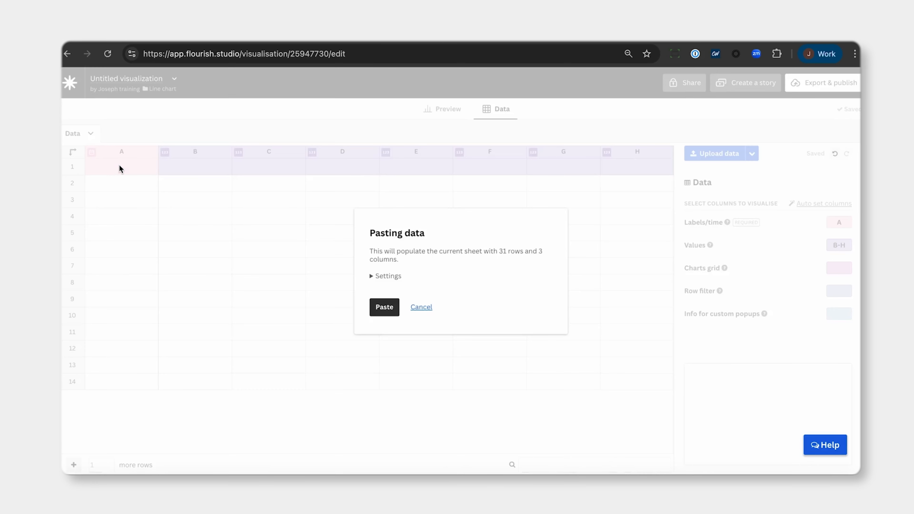
pyautogui.press('Return')
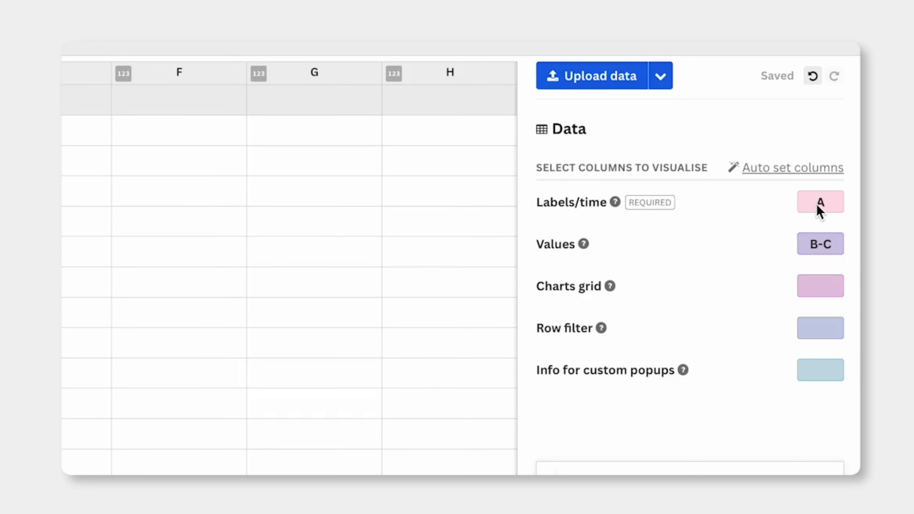
# Examine the Labels/time and Values column assignments and the available data upload options, including connecting to a live URL.
pyautogui.moveTo(822, 210)
pyautogui.moveTo(825, 245)
pyautogui.click(662, 76)
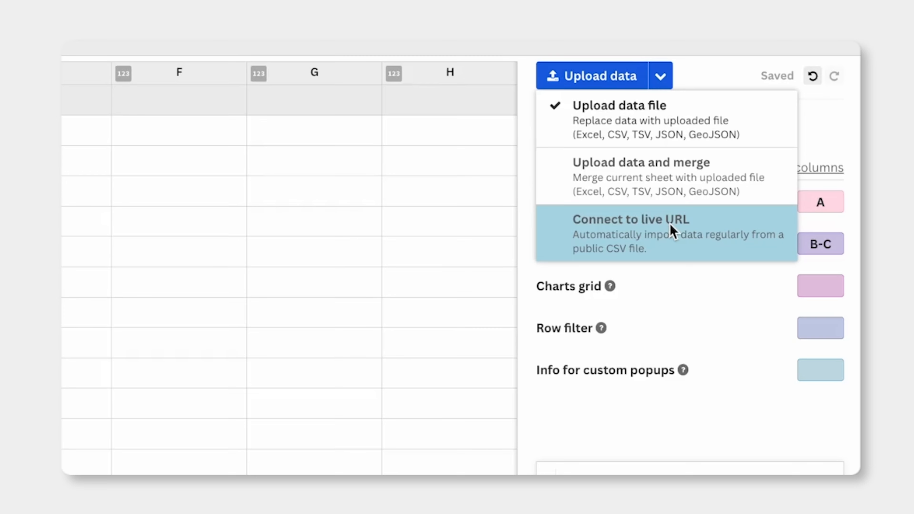
pyautogui.click(312, 139)
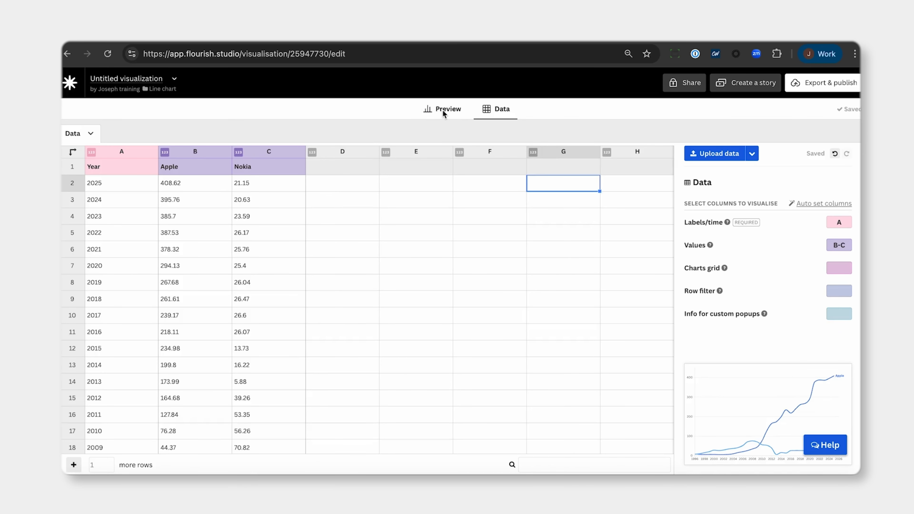
# In the chart preview's number formatting, give the values the prefix $ and suffix B, with advanced styling enabled.
pyautogui.click(443, 111)
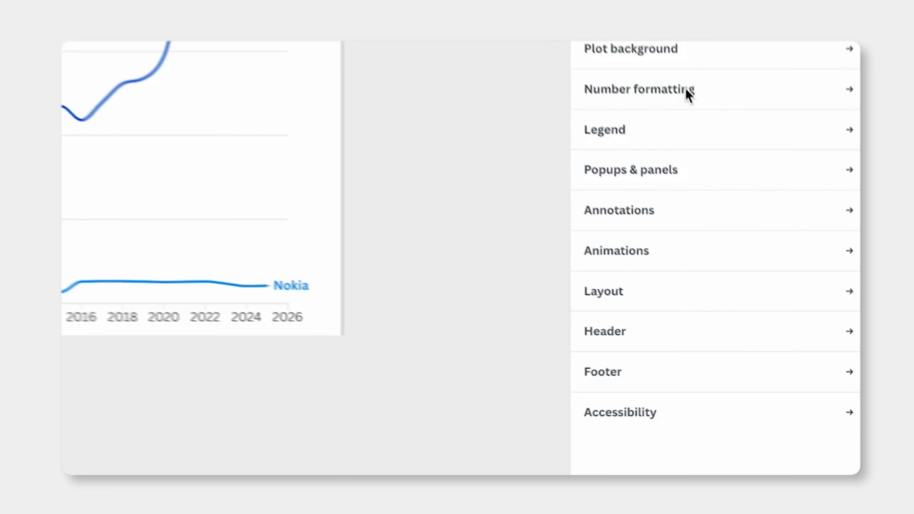
pyautogui.click(765, 237)
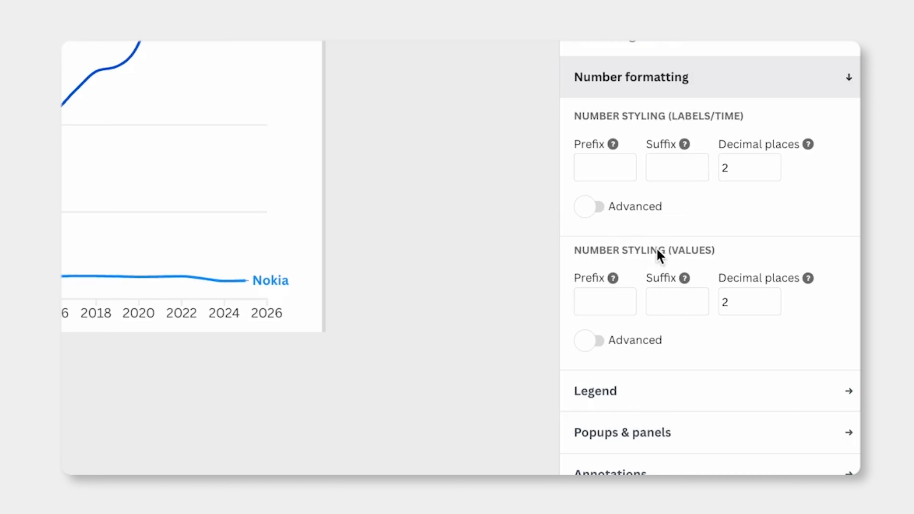
pyautogui.click(589, 313)
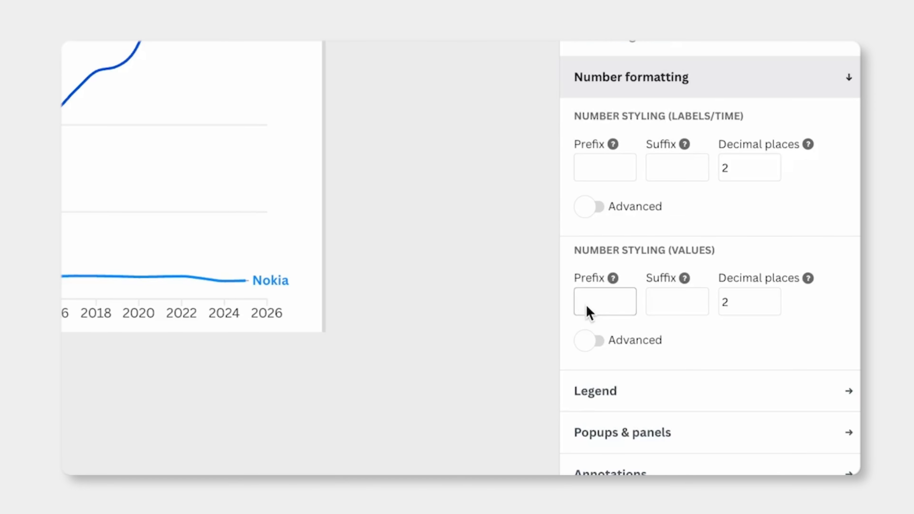
pyautogui.write('$')
pyautogui.click(679, 342)
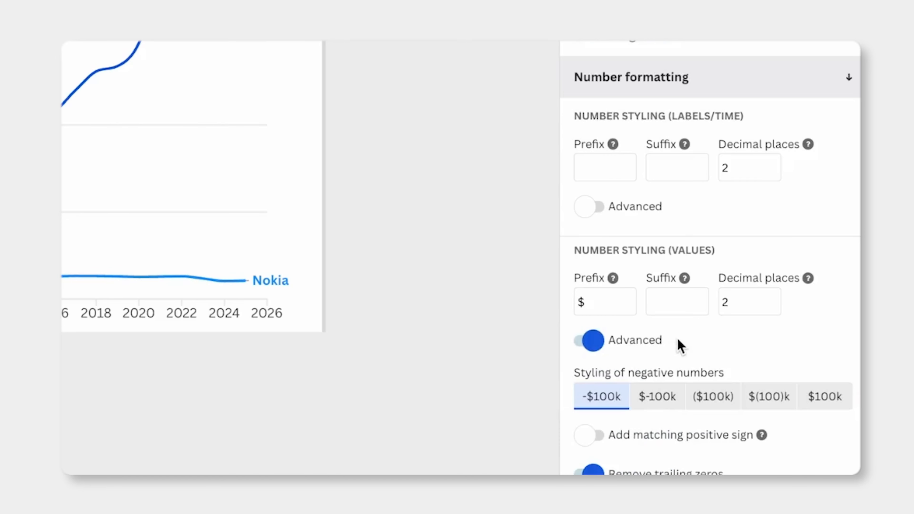
pyautogui.click(673, 308)
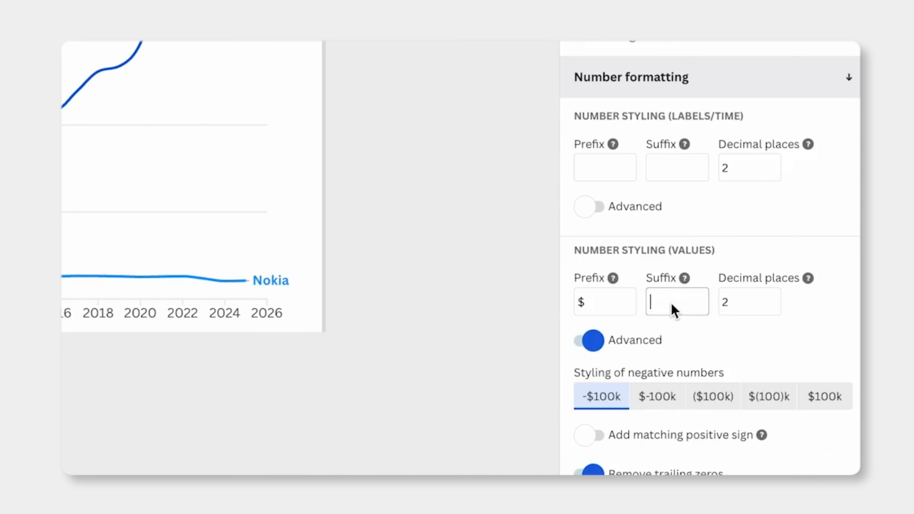
pyautogui.write('B')
pyautogui.click(483, 260)
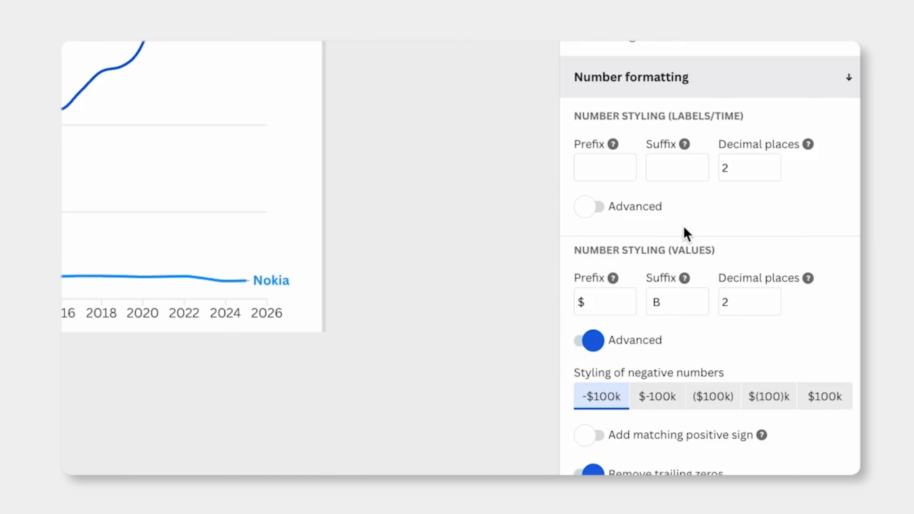
# Set the header title to "We didn't do anything wrong, but somehow, we lost" and the subtitle to "Nokia vs Apple Revenue".
pyautogui.scroll(-10, 686, 233)
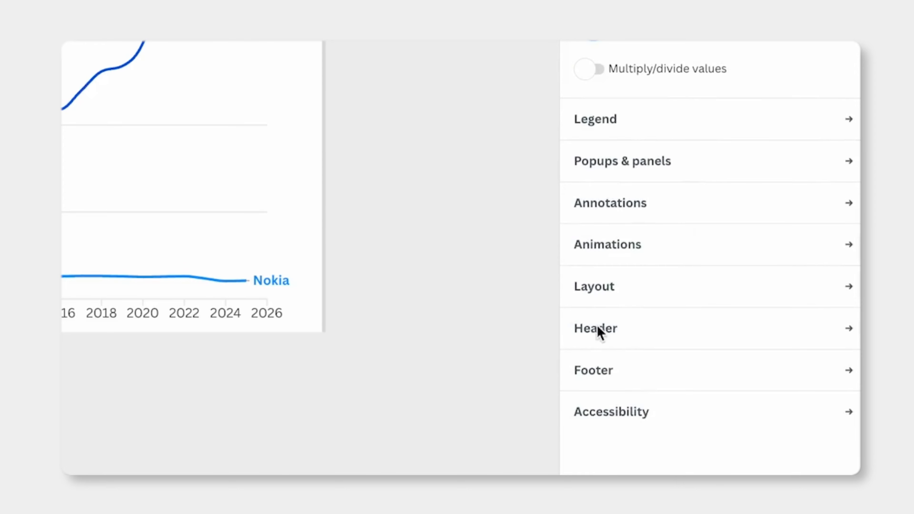
pyautogui.click(606, 333)
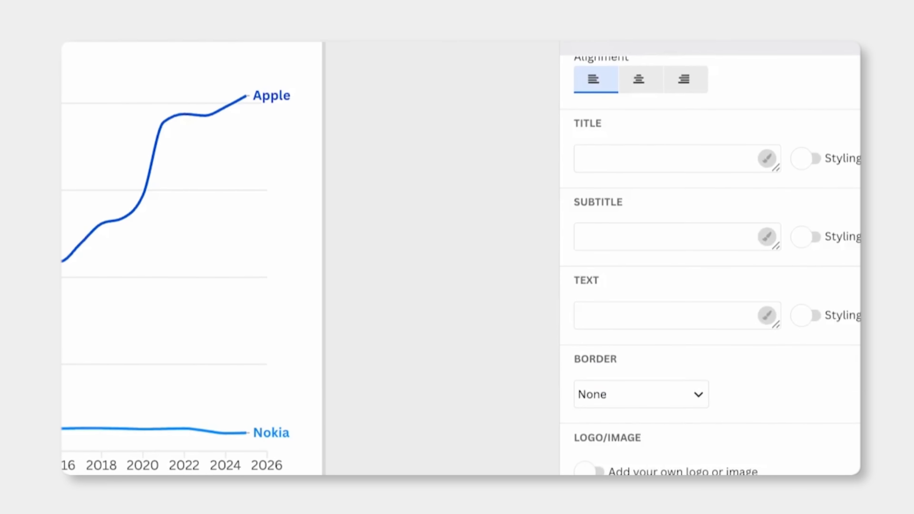
pyautogui.click(587, 168)
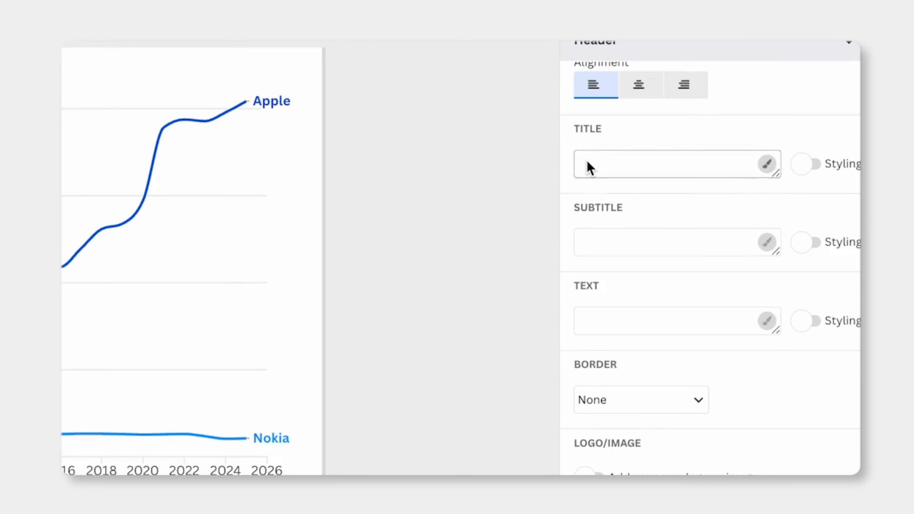
pyautogui.hotkey('ctrl', 'v')
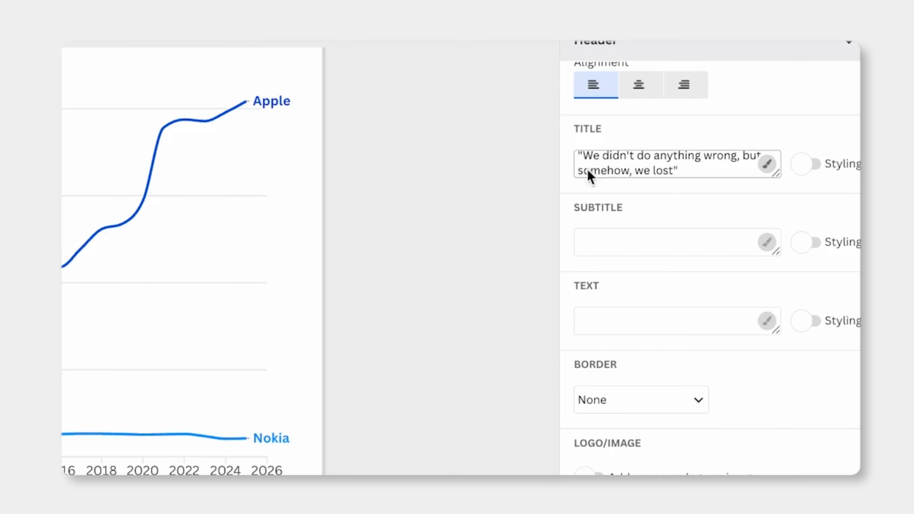
pyautogui.click(595, 244)
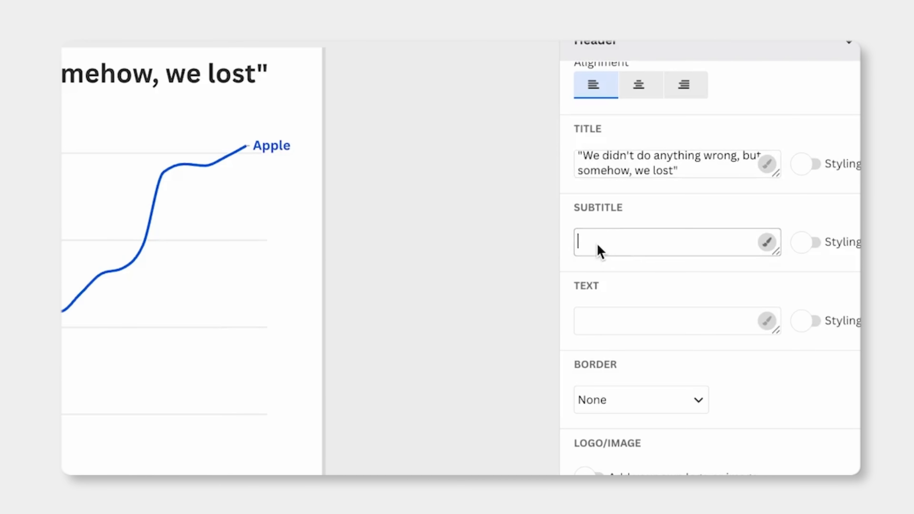
pyautogui.write('Nokia vs Apple Revenue')
pyautogui.click(510, 263)
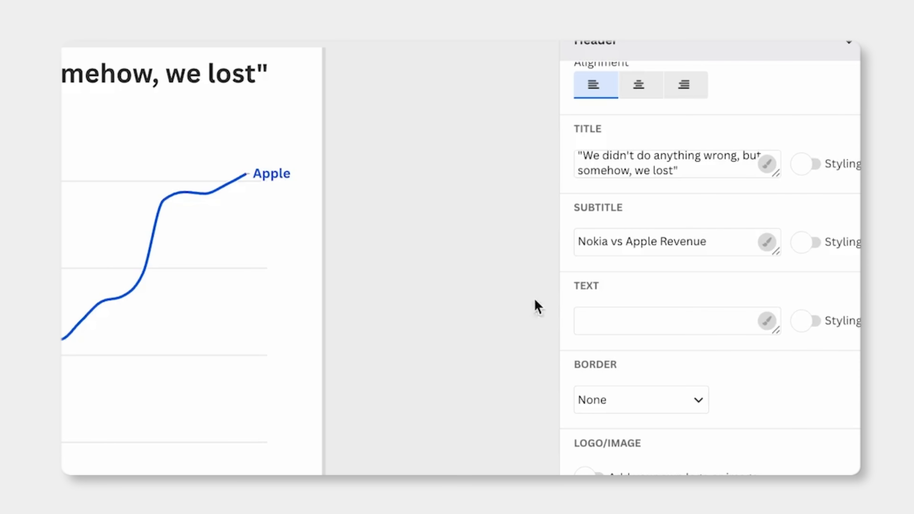
# Search the settings for "source" and set the footer's source name to "Companies market cap website".
pyautogui.scroll(-5, 576, 314)
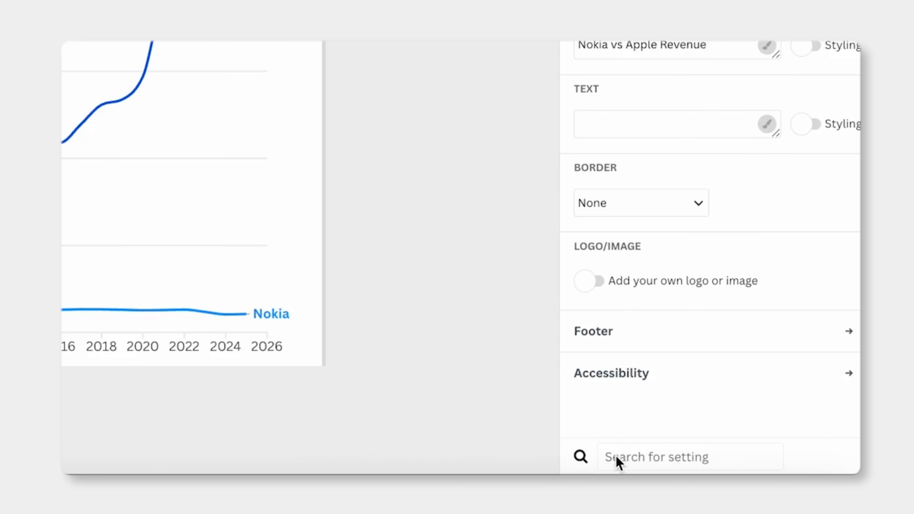
pyautogui.click(648, 464)
pyautogui.write('source')
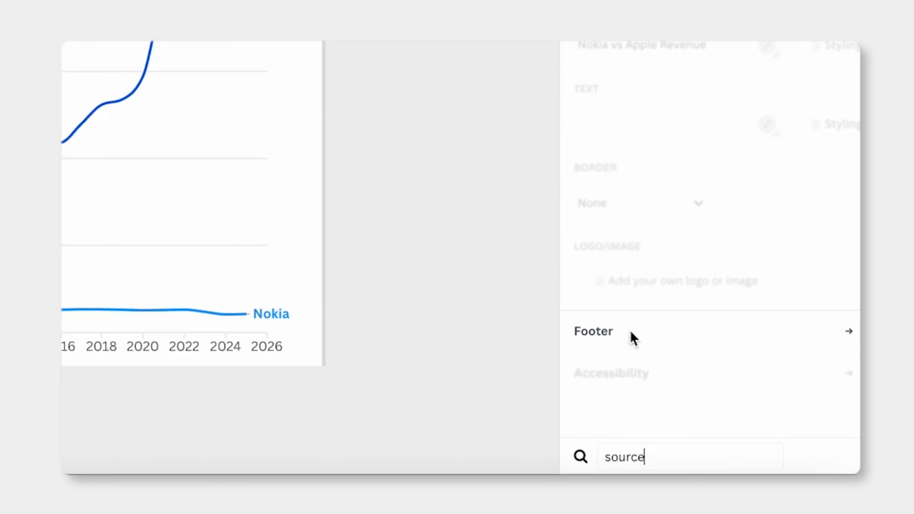
pyautogui.click(604, 336)
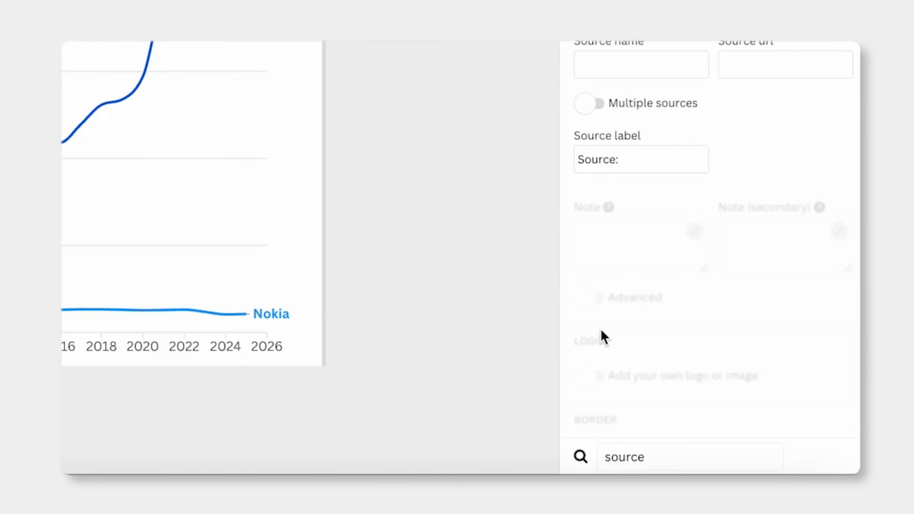
pyautogui.scroll(-1, 604, 336)
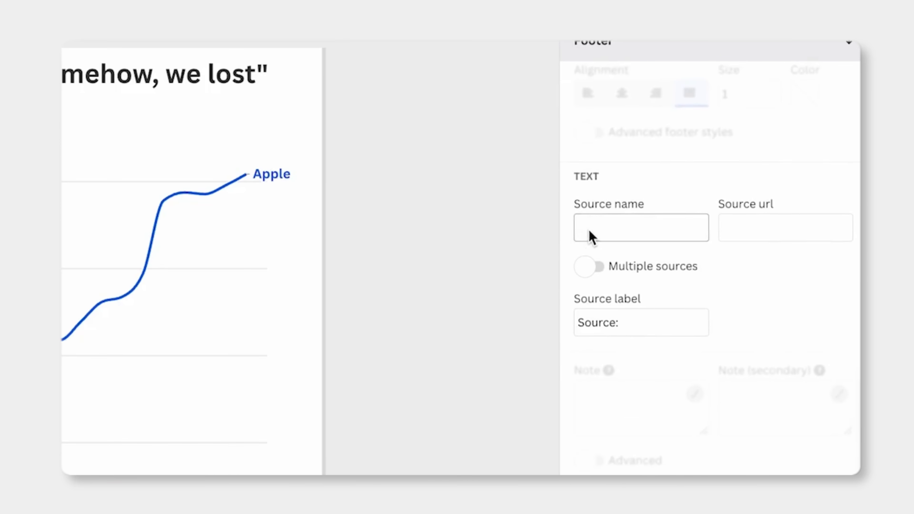
pyautogui.hotkey('ctrl', 'v')
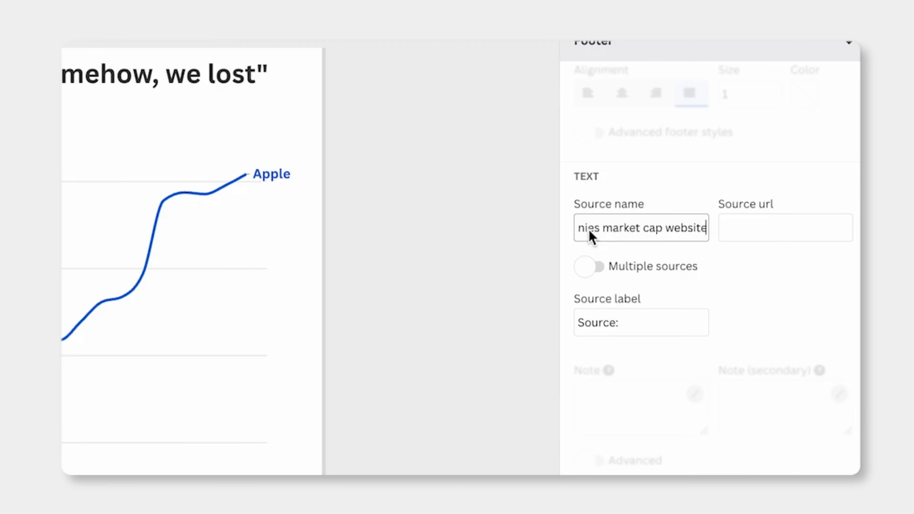
# Set the footer's source URL to the Companies market cap website's address and enable multiple sources.
pyautogui.click(546, 231)
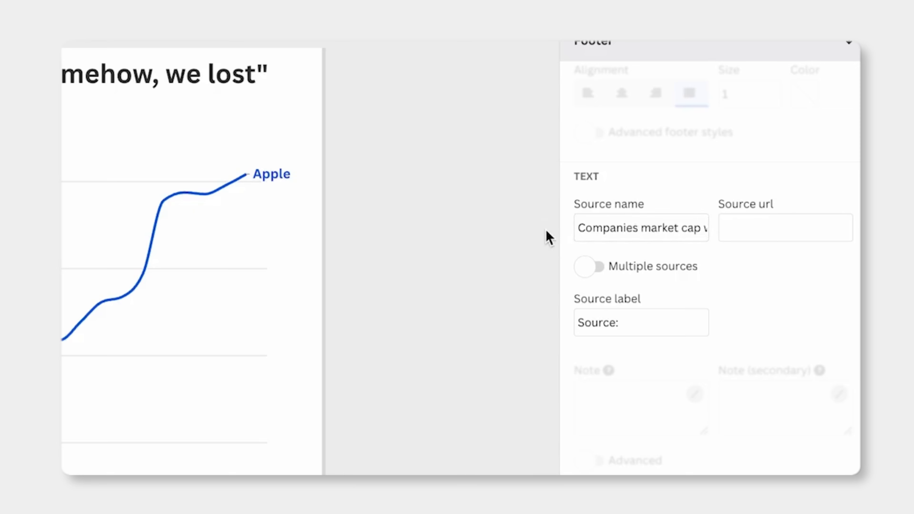
pyautogui.click(728, 231)
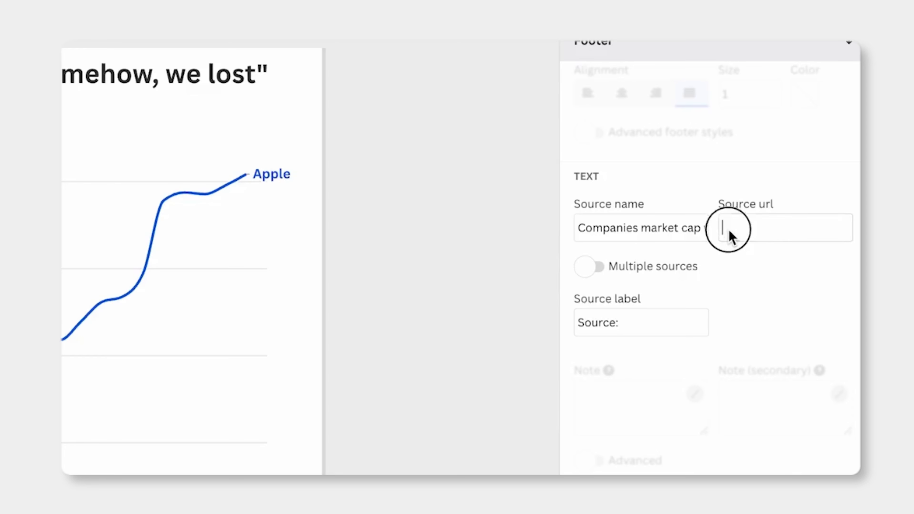
pyautogui.press('super+v')
pyautogui.click(730, 256)
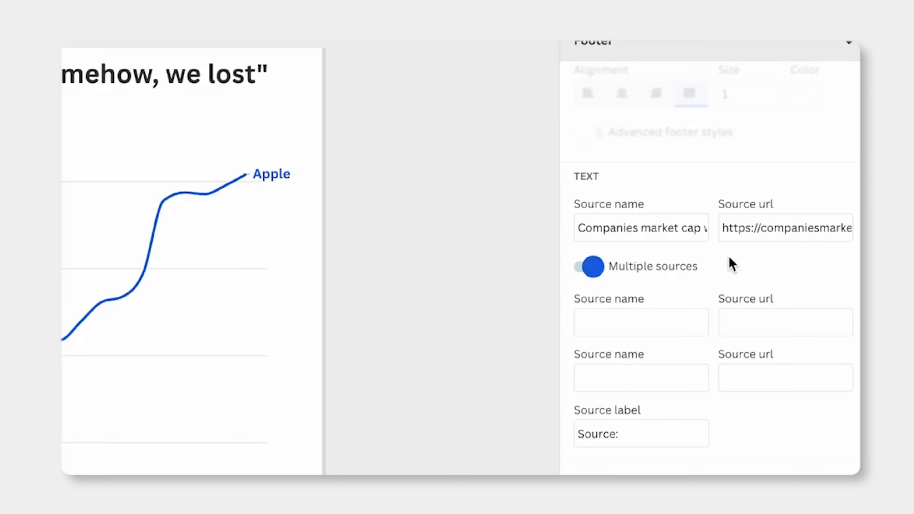
# Add the footer note "Title quote from Nokia CEO Stephen Elop during a 2013 press conference".
pyautogui.scroll(-5, 615, 397)
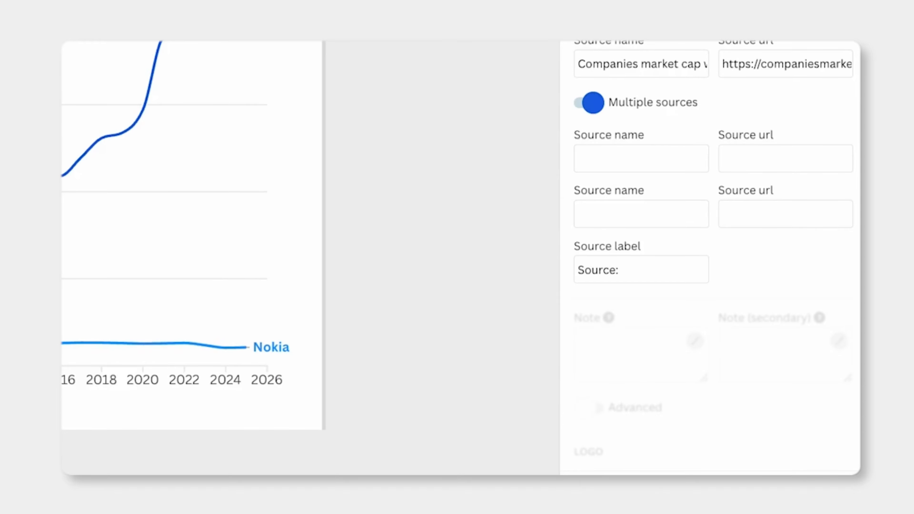
pyautogui.click(591, 342)
pyautogui.hotkey('ctrl', 'v')
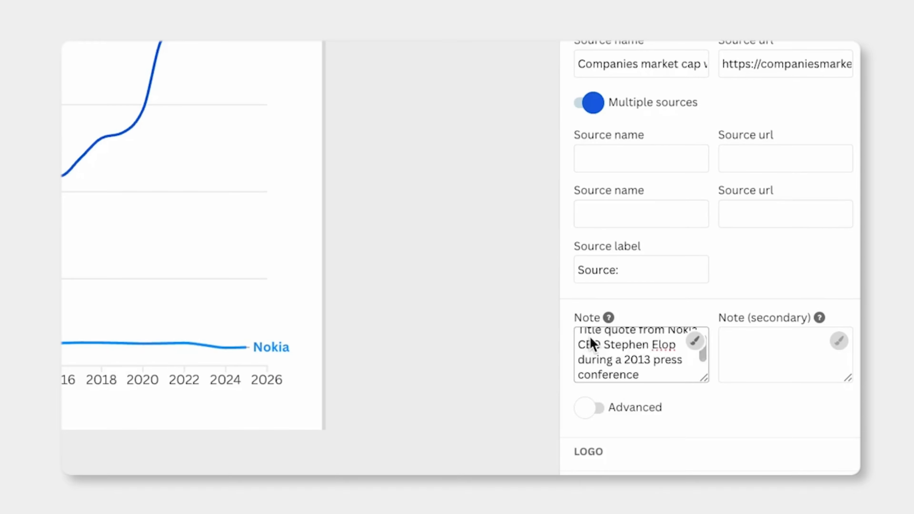
pyautogui.click(521, 345)
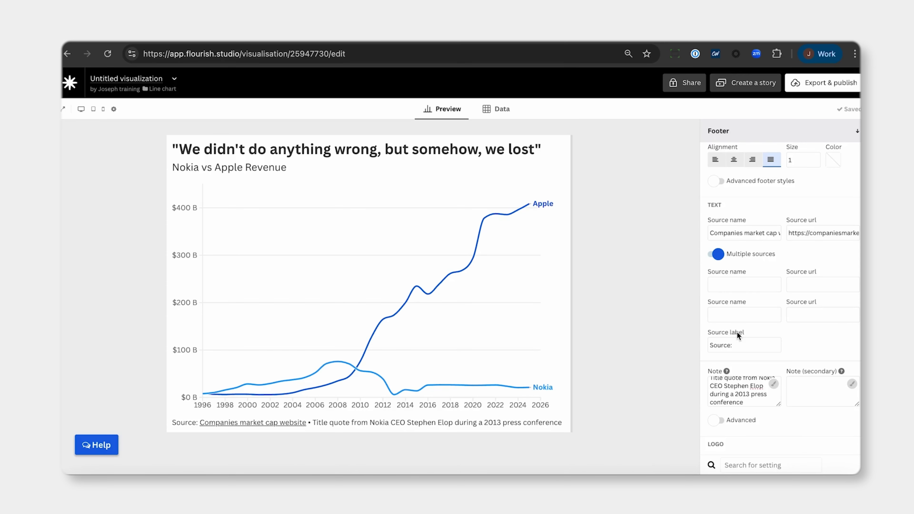
# In the annotations, show x-axis highlights with the lines "Iphone released :: 2007" and "Nokia sell phone business to Microsoft :: 2014".
pyautogui.scroll(6, 737, 332)
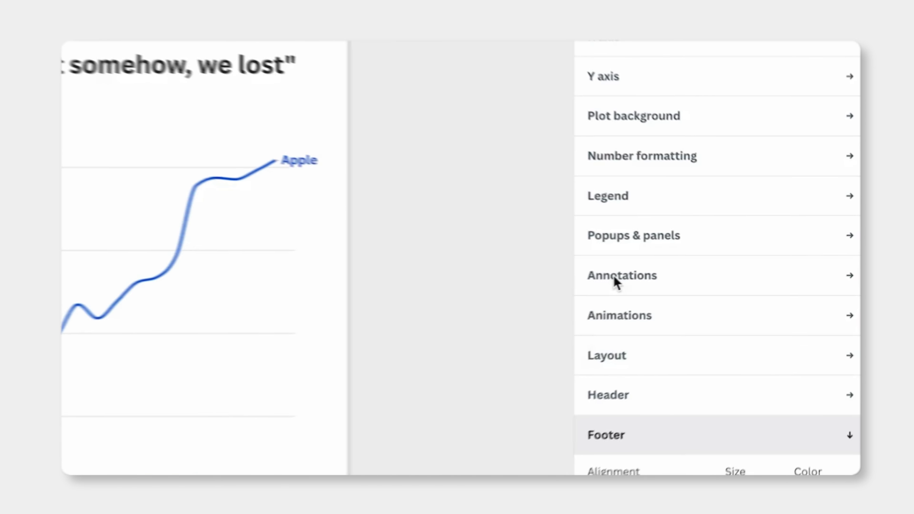
pyautogui.click(717, 270)
pyautogui.scroll(-4, 605, 284)
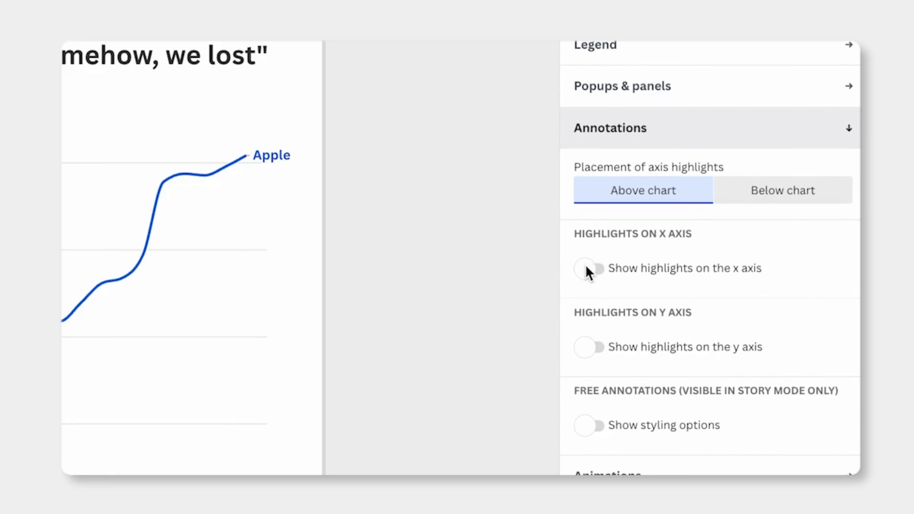
pyautogui.click(589, 272)
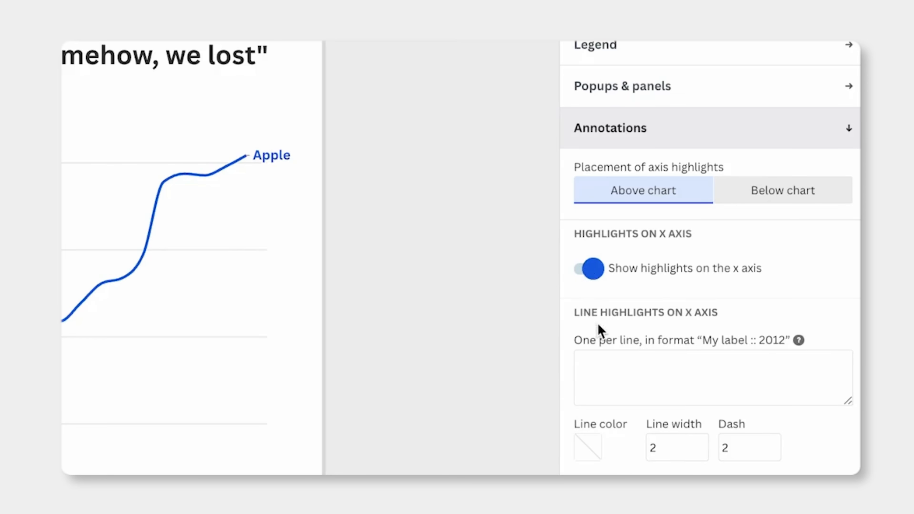
pyautogui.click(595, 368)
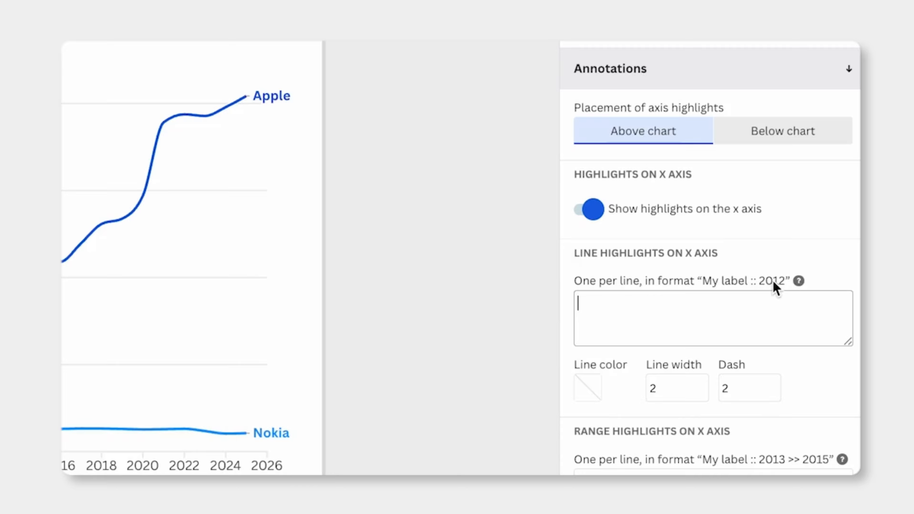
pyautogui.write('Iphone released :: 2007\\nNokia sell phone business to Microsoft :: 2014')
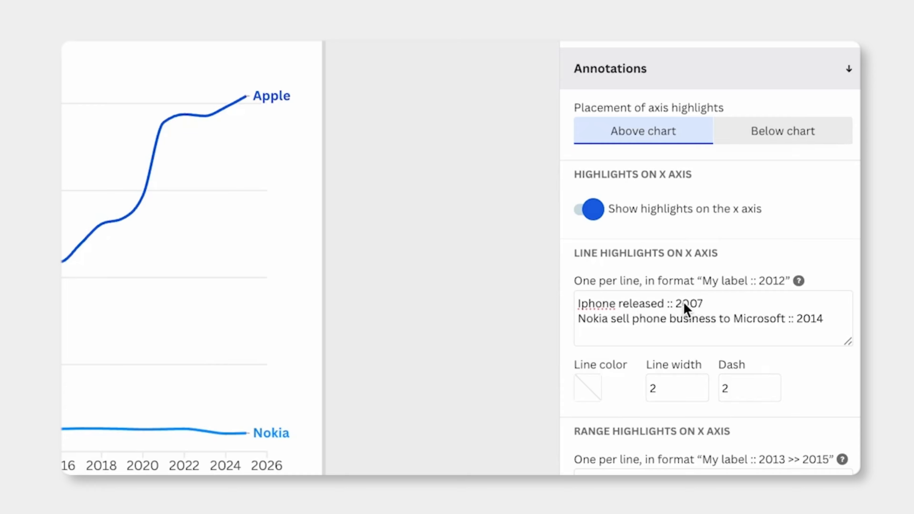
# Turn off vertical orientation for the x-axis highlight labels and set their max width to 6.
pyautogui.scroll(-6, 686, 306)
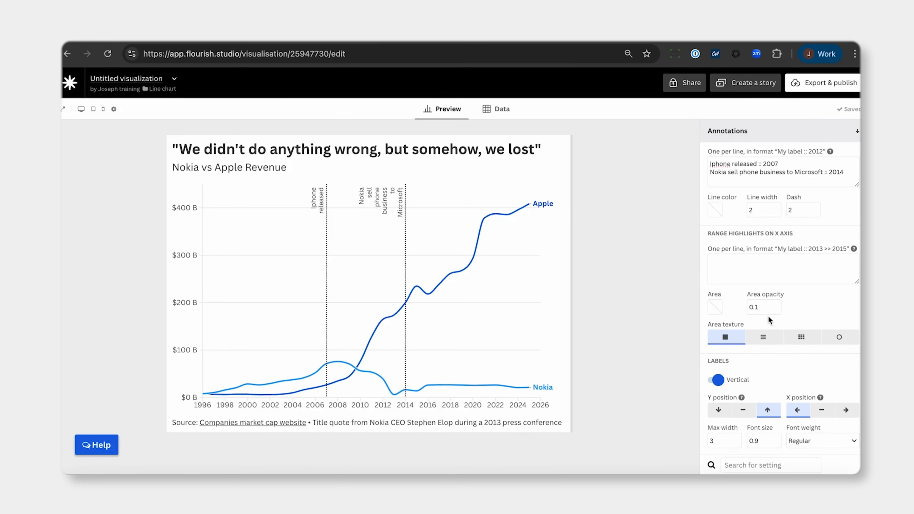
pyautogui.scroll(-1, 768, 316)
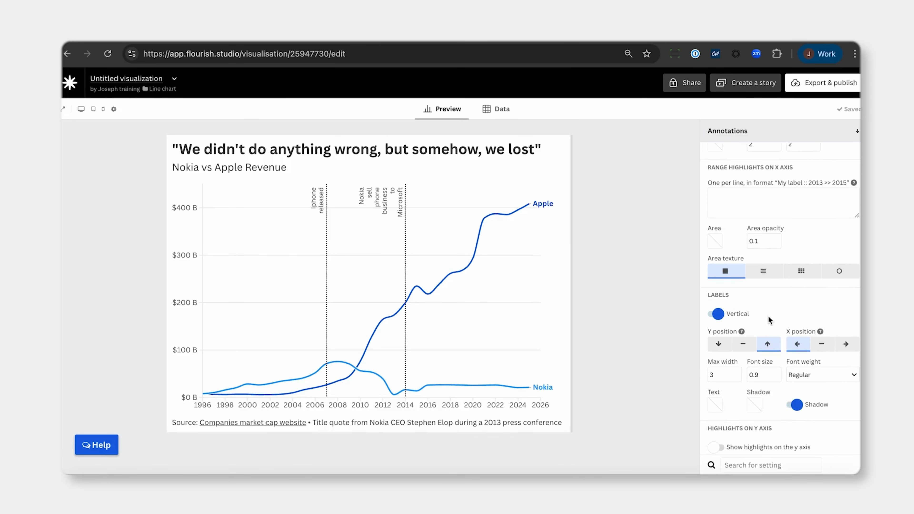
pyautogui.click(717, 315)
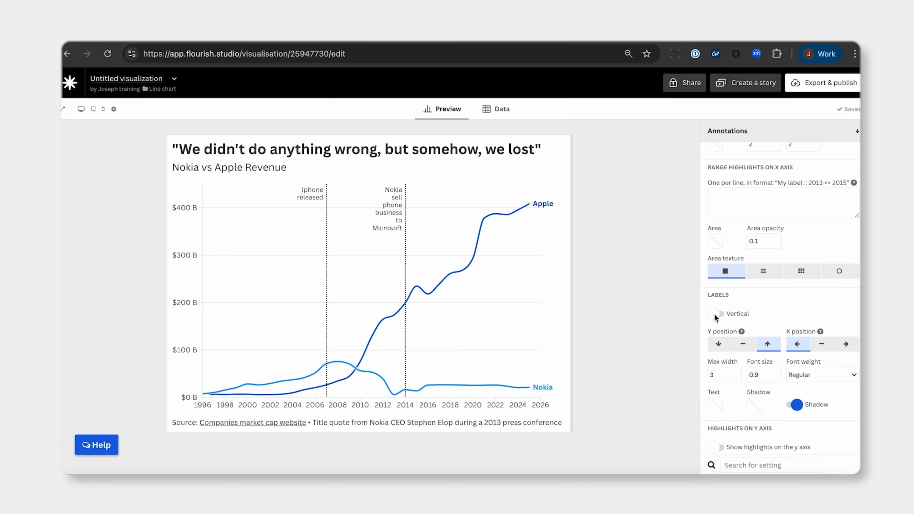
pyautogui.click(718, 375)
pyautogui.press('BackSpace')
pyautogui.write('6')
pyautogui.click(624, 321)
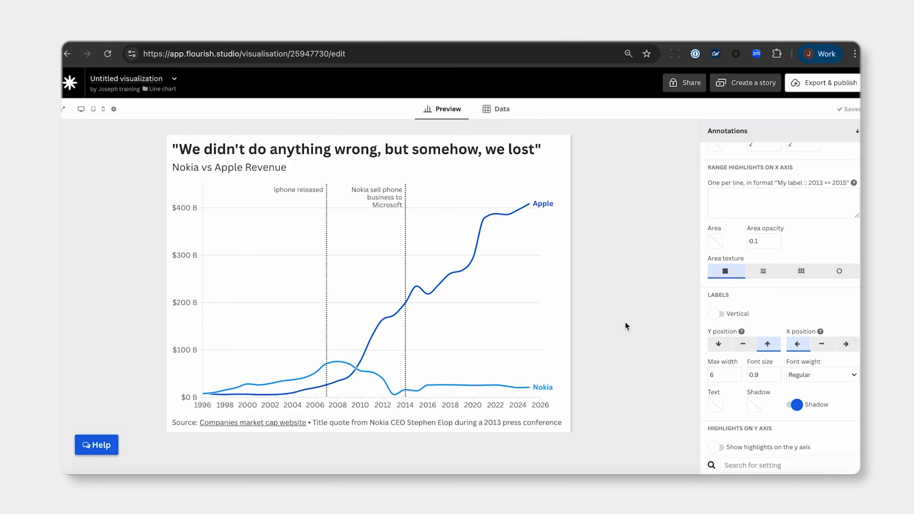
# Preview the chart at typical mobile width and at tablet width.
pyautogui.click(103, 109)
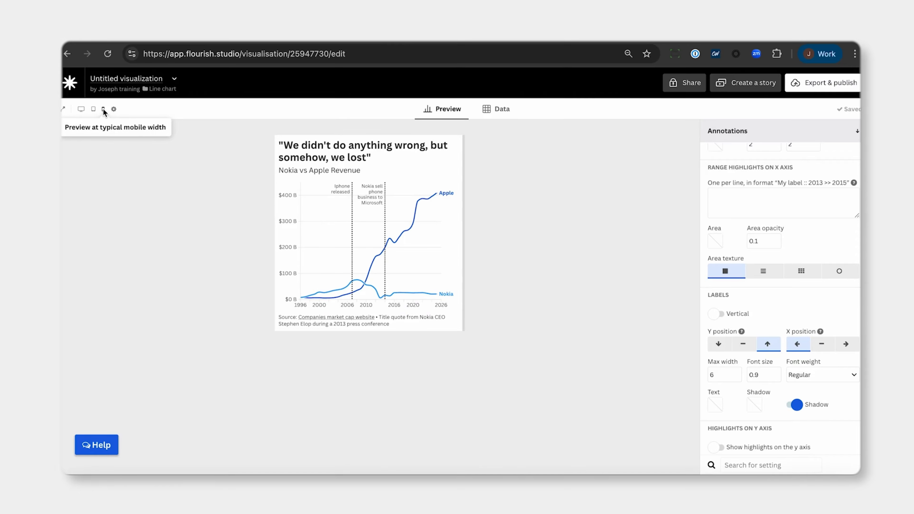
pyautogui.click(93, 108)
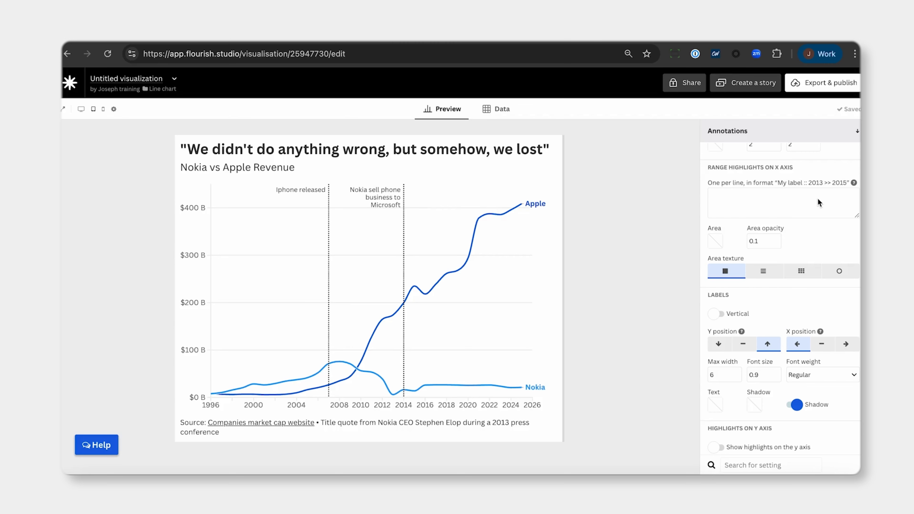
# In the lines, dots and areas settings, enable shading of areas between lines.
pyautogui.scroll(10, 818, 198)
pyautogui.scroll(5, 787, 144)
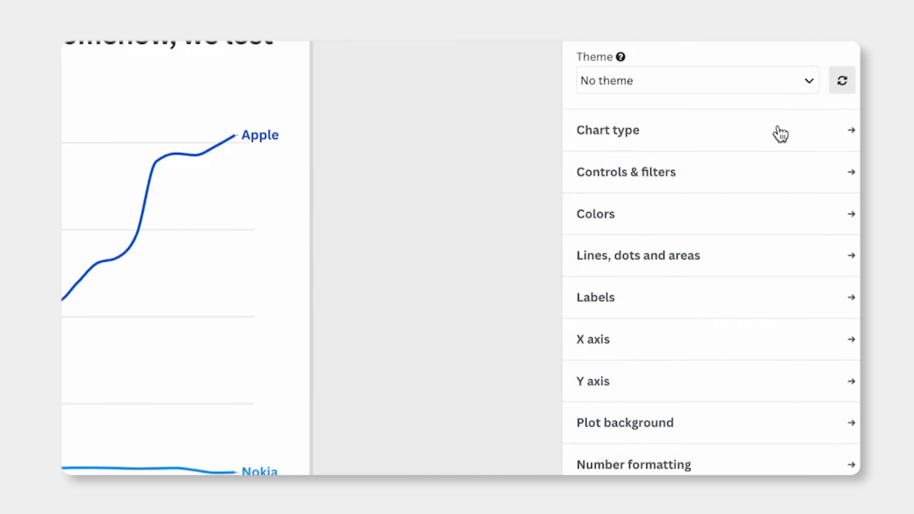
pyautogui.click(633, 256)
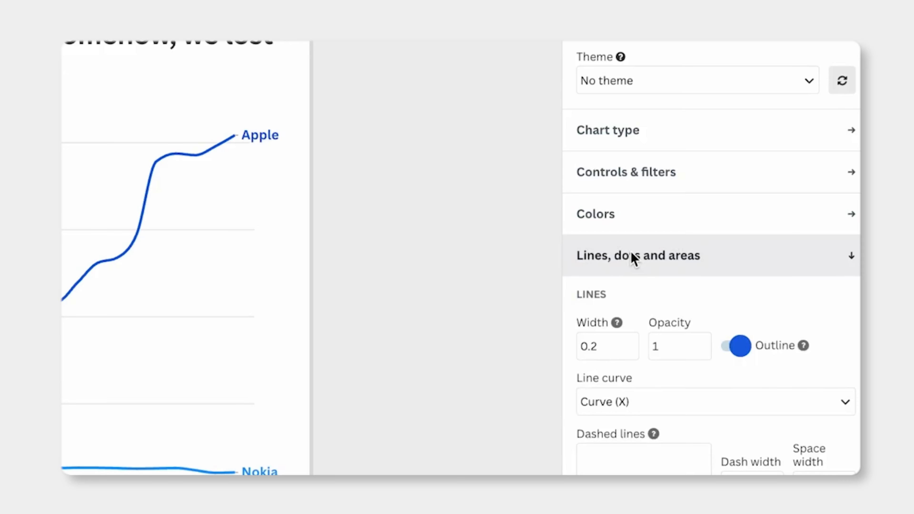
pyautogui.scroll(-7, 634, 257)
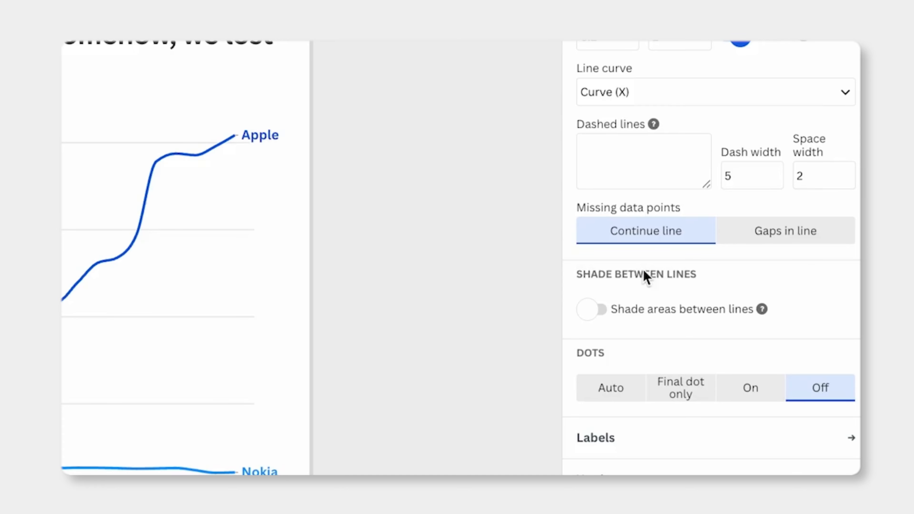
pyautogui.click(591, 314)
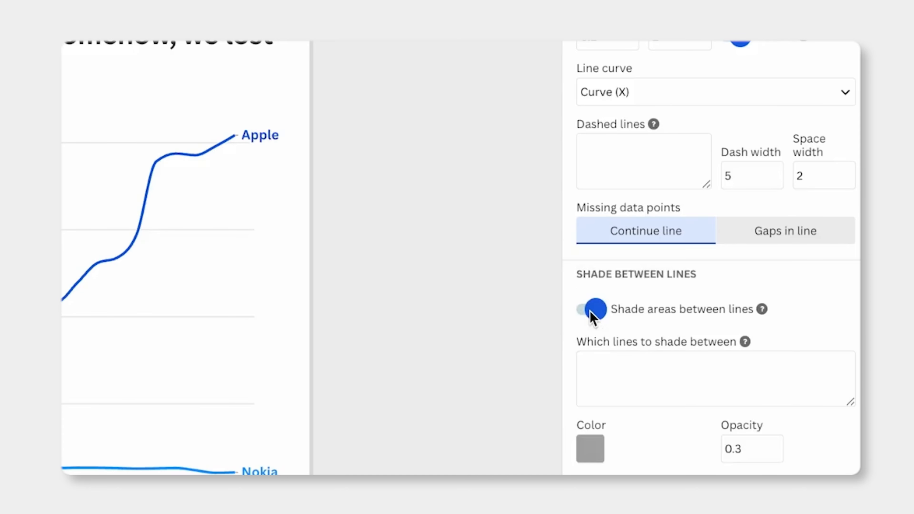
pyautogui.scroll(-2, 592, 316)
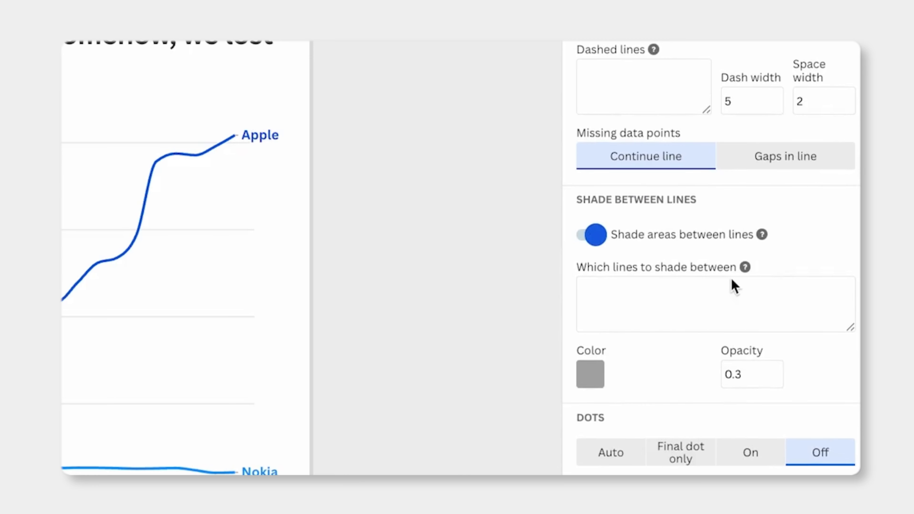
# Specify "Apple :: Nokia" as the lines to shade between, and set the dots to Final dot only.
pyautogui.moveTo(746, 267)
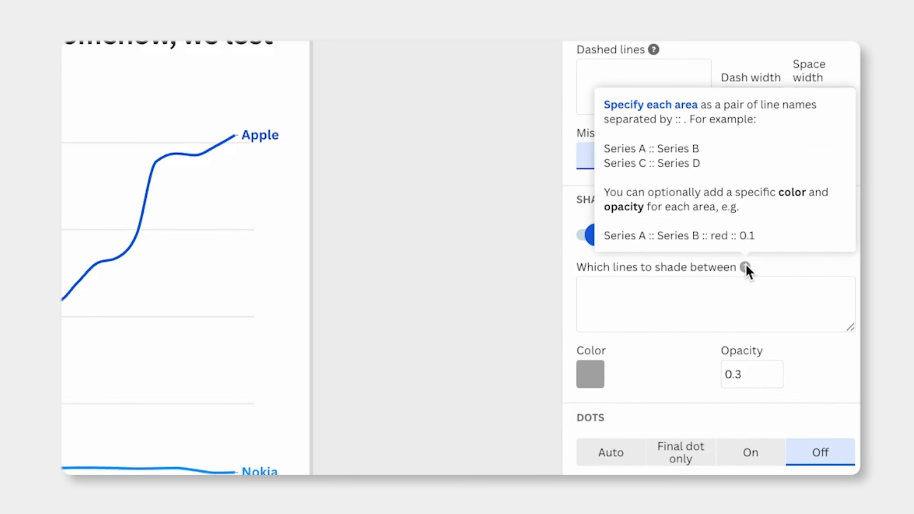
pyautogui.click(639, 298)
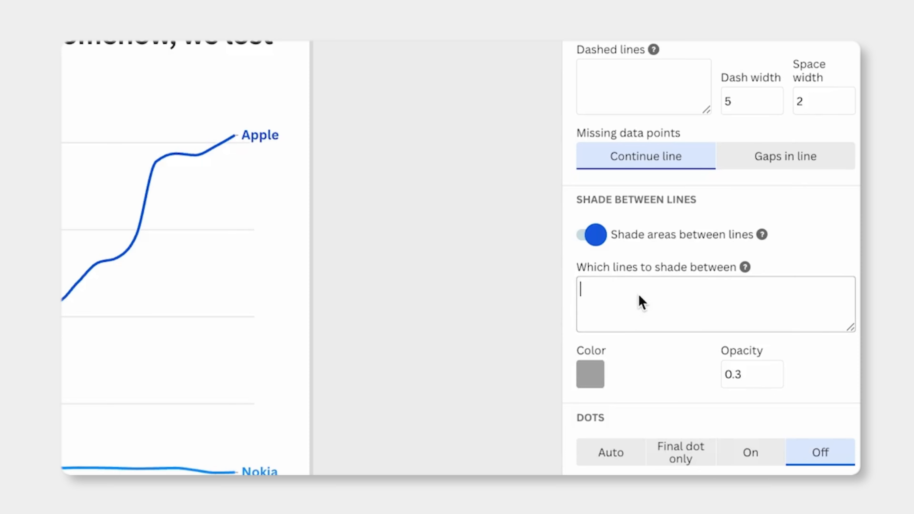
pyautogui.write('Apple ::')
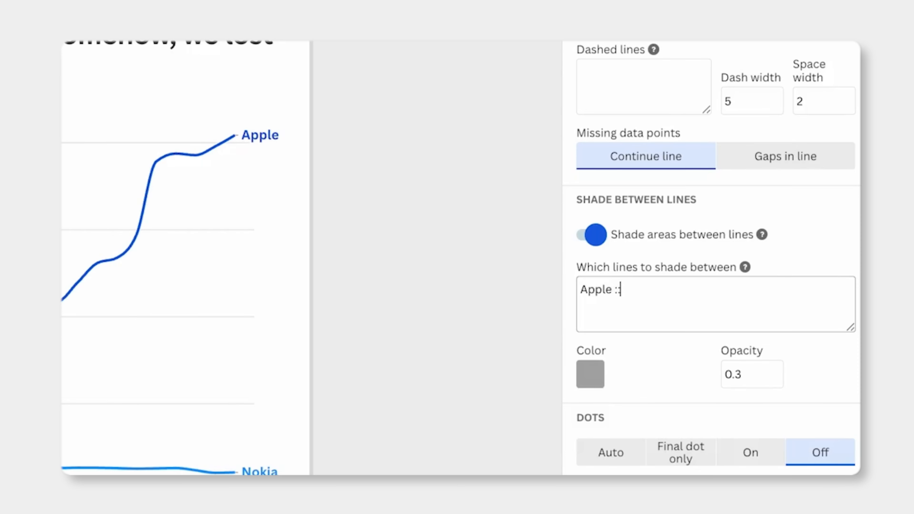
pyautogui.write(' Nokia')
pyautogui.click(512, 309)
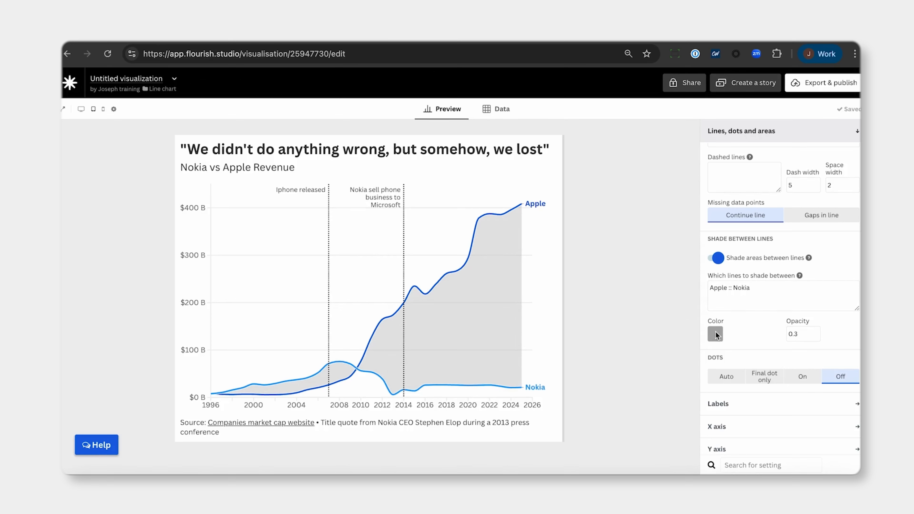
pyautogui.scroll(-3, 739, 334)
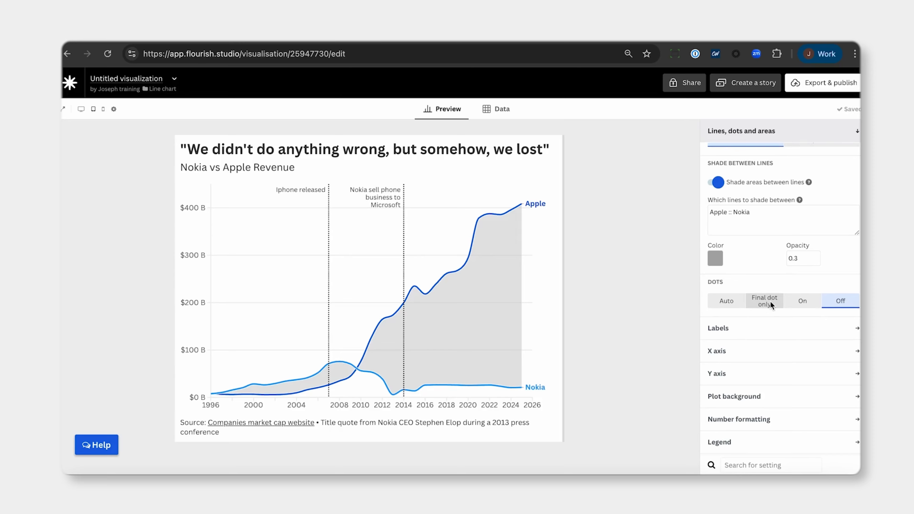
pyautogui.click(757, 300)
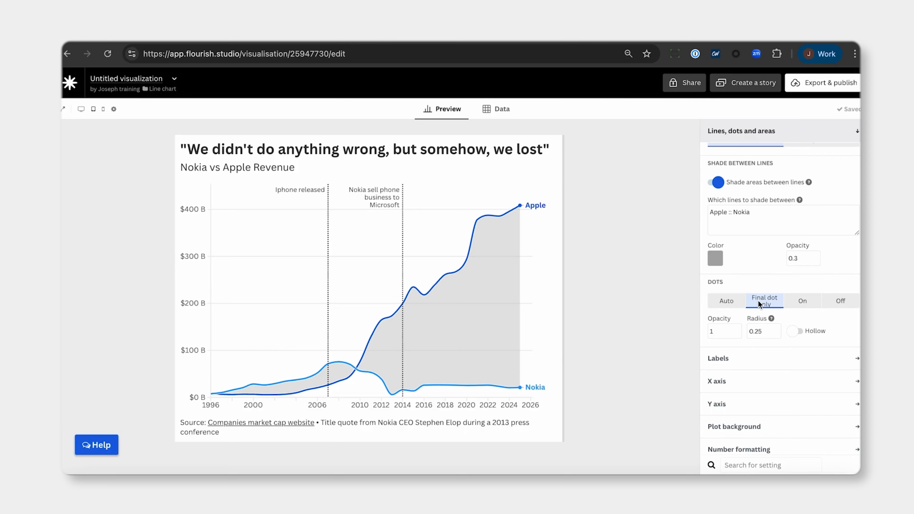
# Edit the chart's color palette so that red #de2c35 comes second, directly after blue #135ae1, and return to the settings.
pyautogui.scroll(1, 758, 300)
pyautogui.scroll(4, 758, 304)
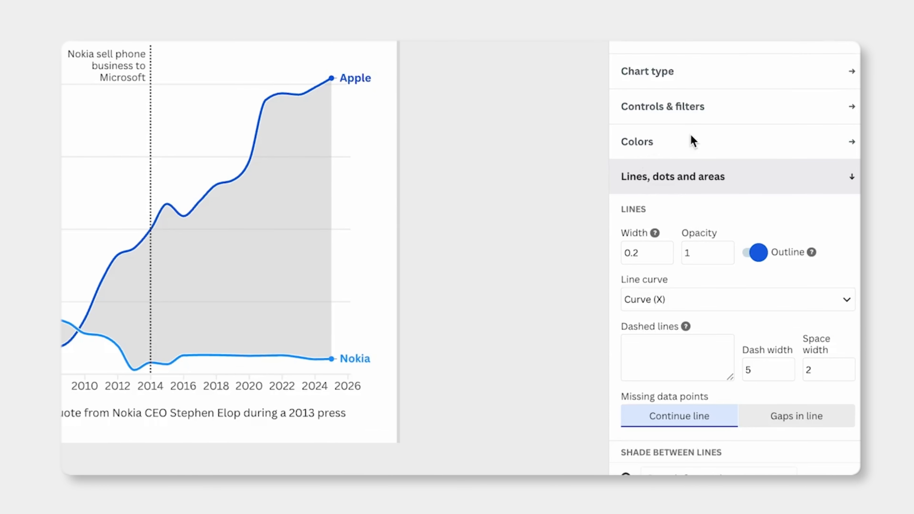
pyautogui.click(688, 145)
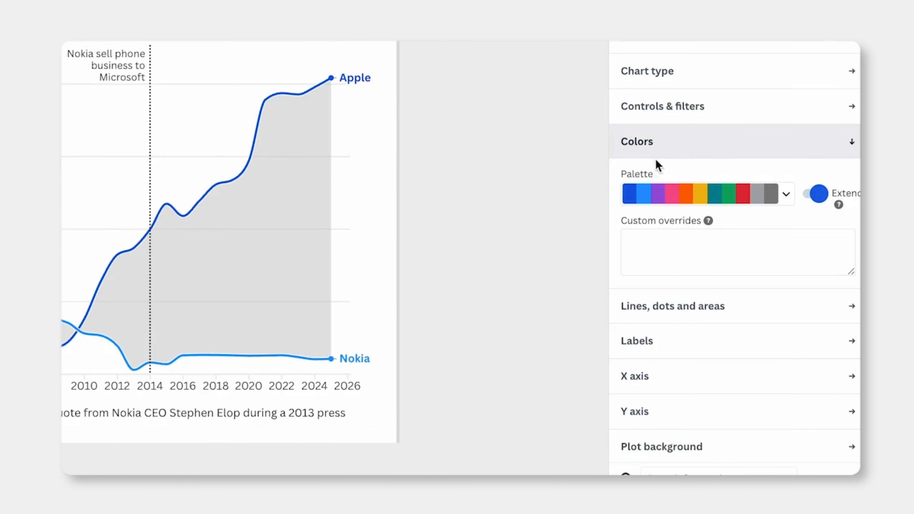
pyautogui.click(787, 195)
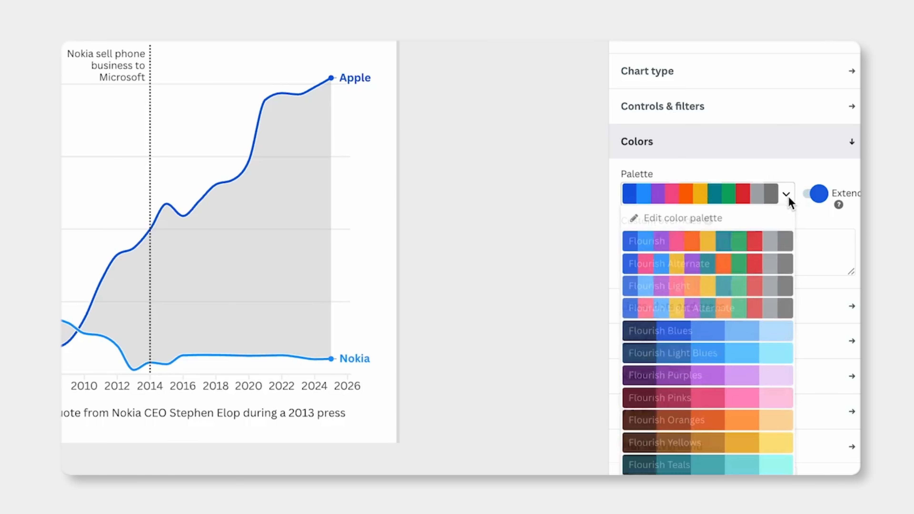
pyautogui.click(681, 219)
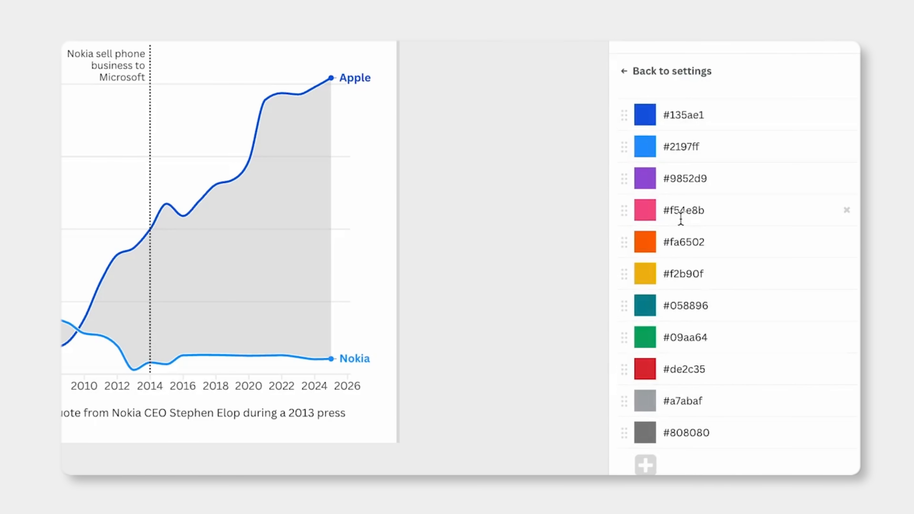
pyautogui.click(648, 116)
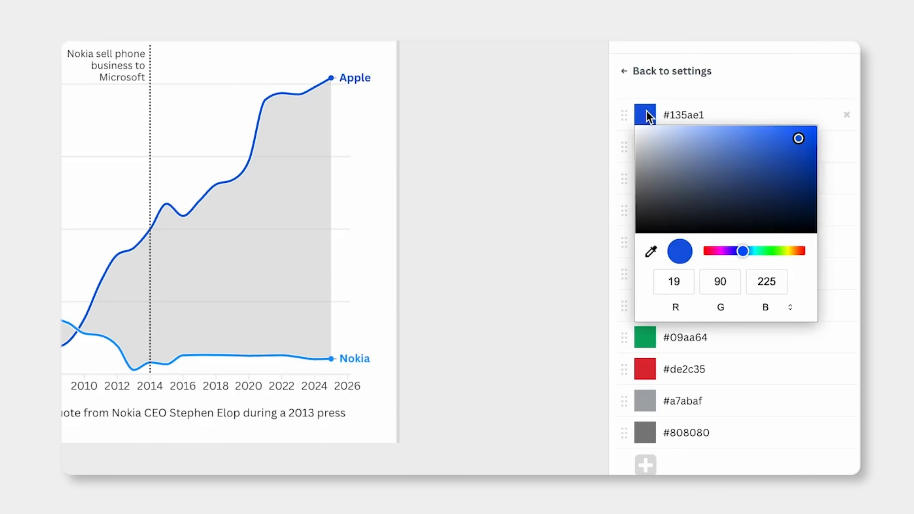
pyautogui.click(601, 139)
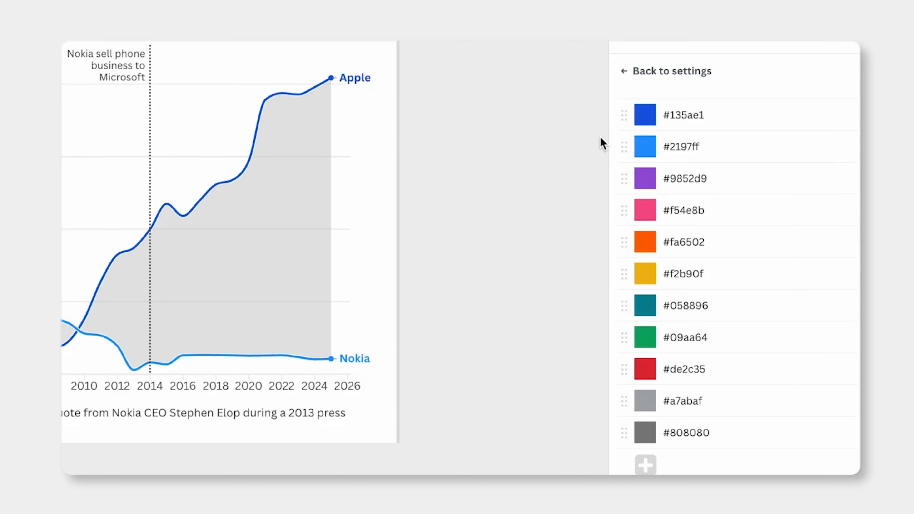
pyautogui.click(625, 374)
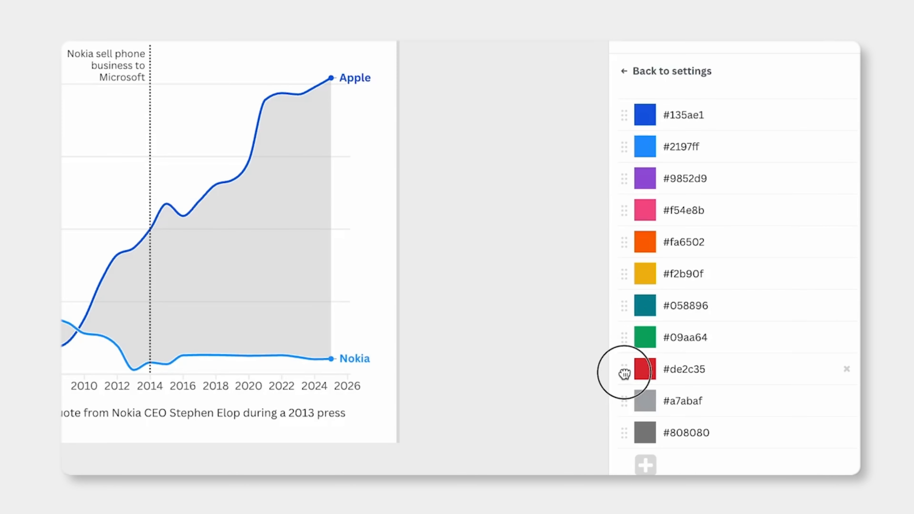
pyautogui.moveTo(625, 374); pyautogui.dragTo(689, 125)
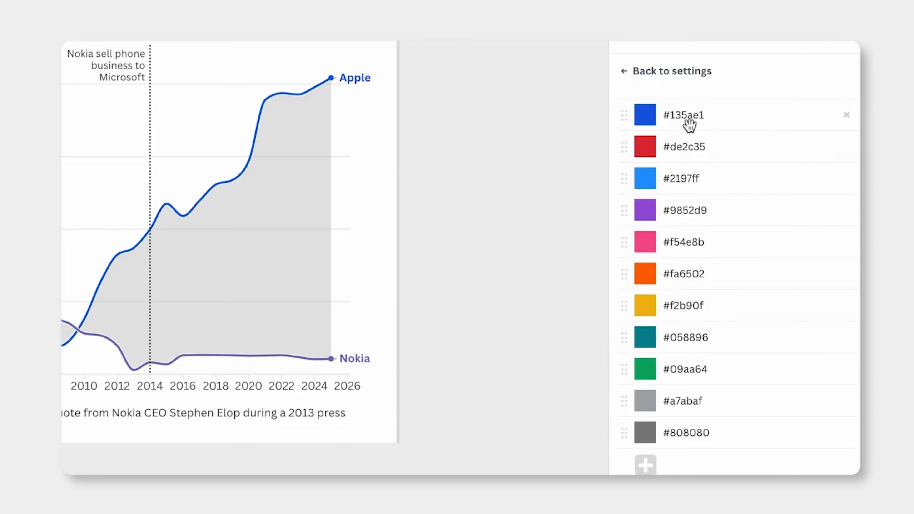
pyautogui.click(629, 72)
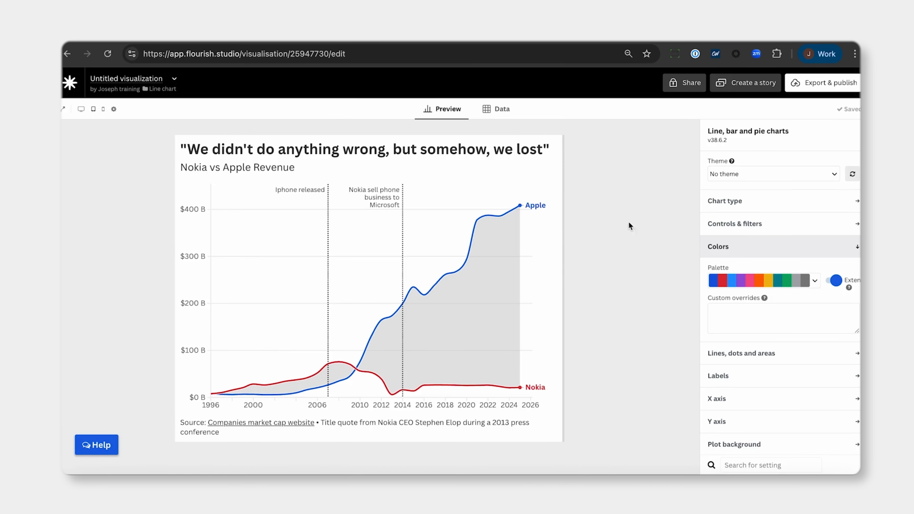
# Rename the untitled visualization with the chart's title text, "We didn't do anything wrong, but somehow, we lost".
pyautogui.tripleClick(468, 151)
pyautogui.hotkey('ctrl', 'c')
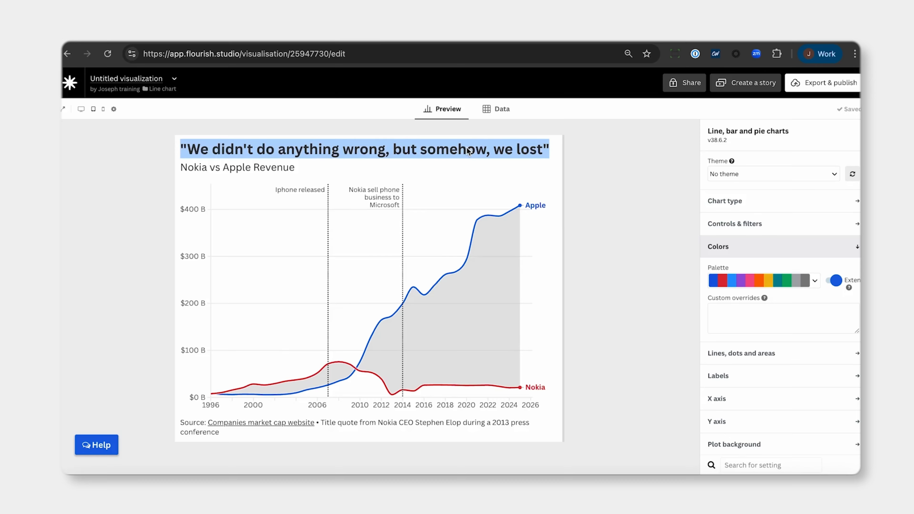
pyautogui.click(132, 79)
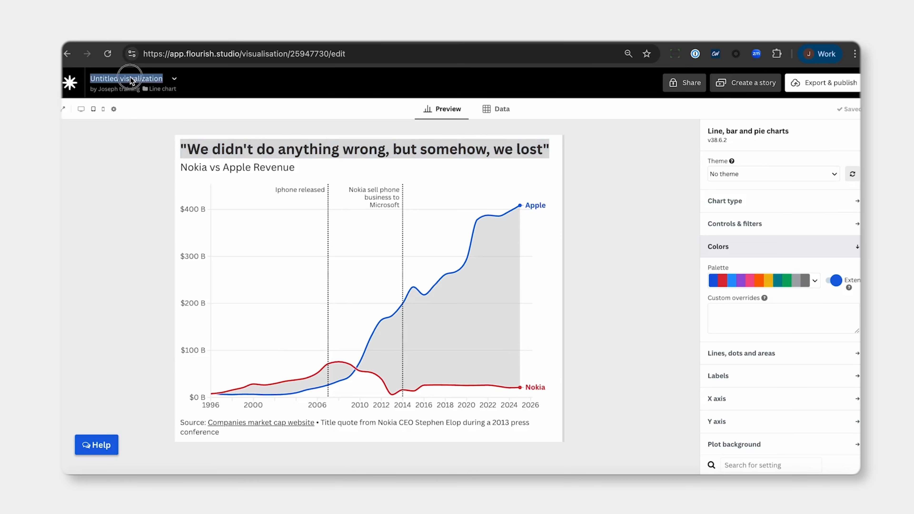
pyautogui.hotkey('ctrl', 'v')
pyautogui.click(144, 143)
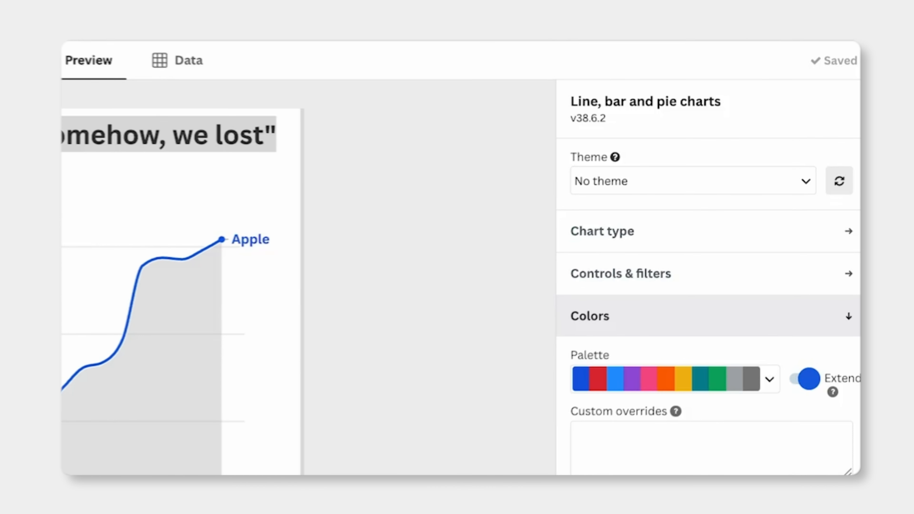
# Start an image download of the chart from the export options, with PNG as the file format.
pyautogui.click(819, 84)
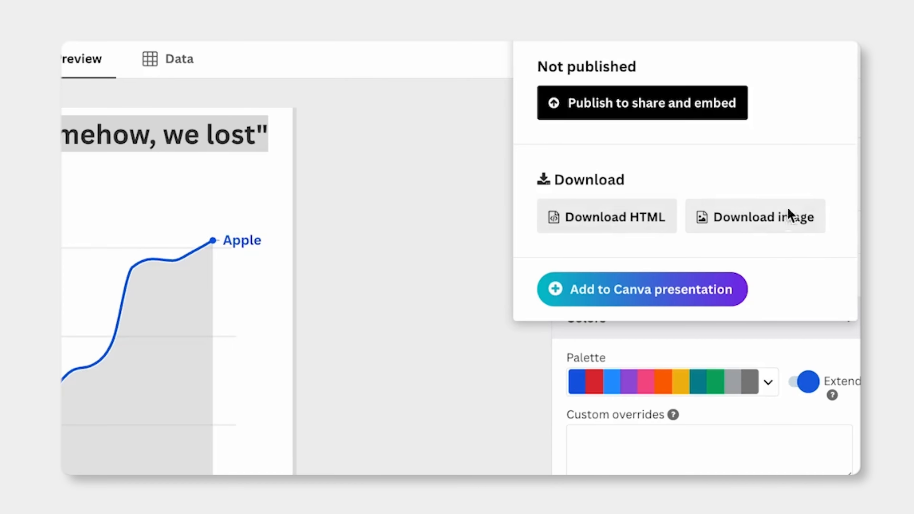
pyautogui.click(752, 218)
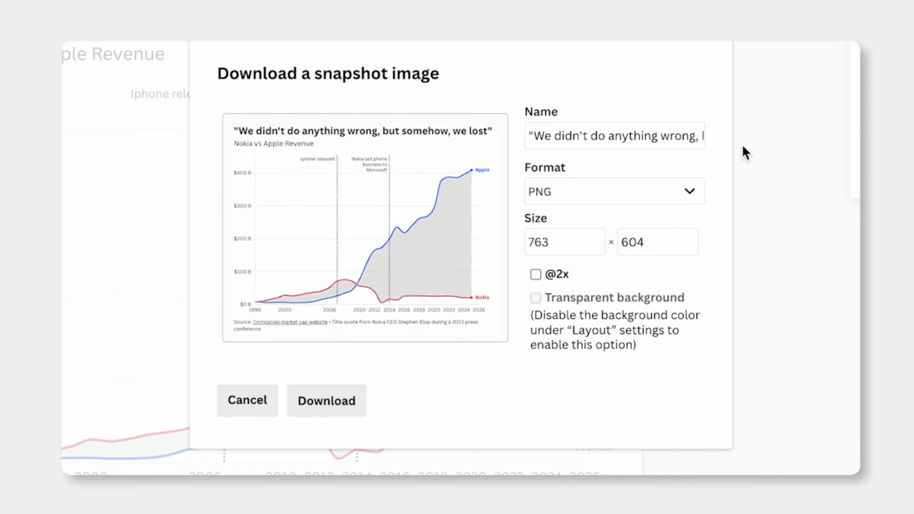
pyautogui.click(677, 196)
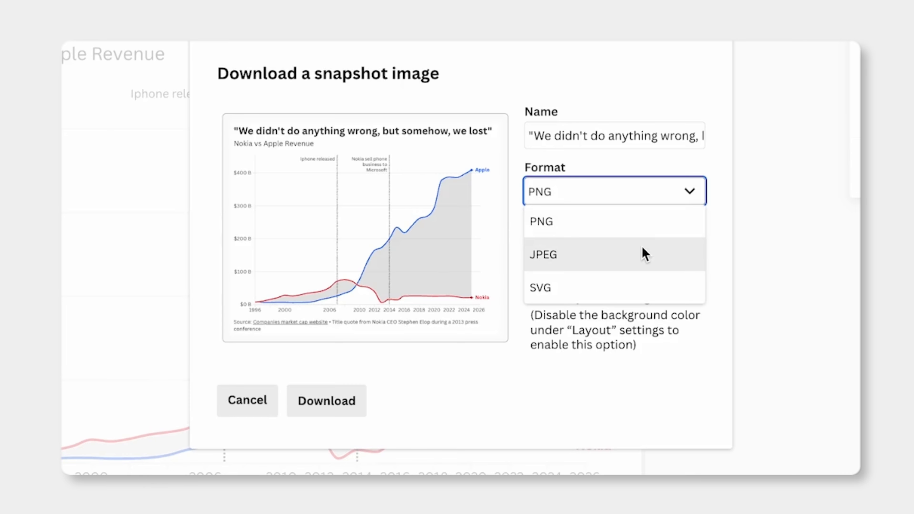
pyautogui.click(672, 365)
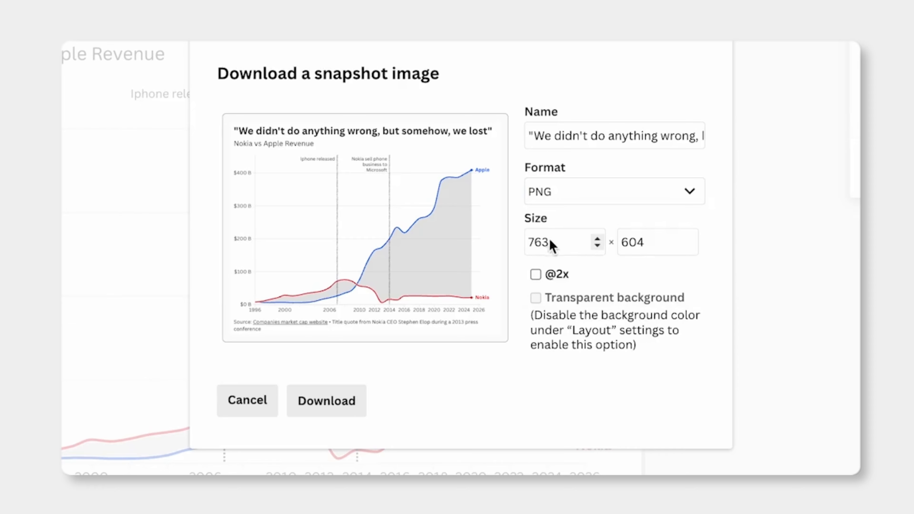
# Set the snapshot image size to 500 × 500 and download the image.
pyautogui.doubleClick(546, 246)
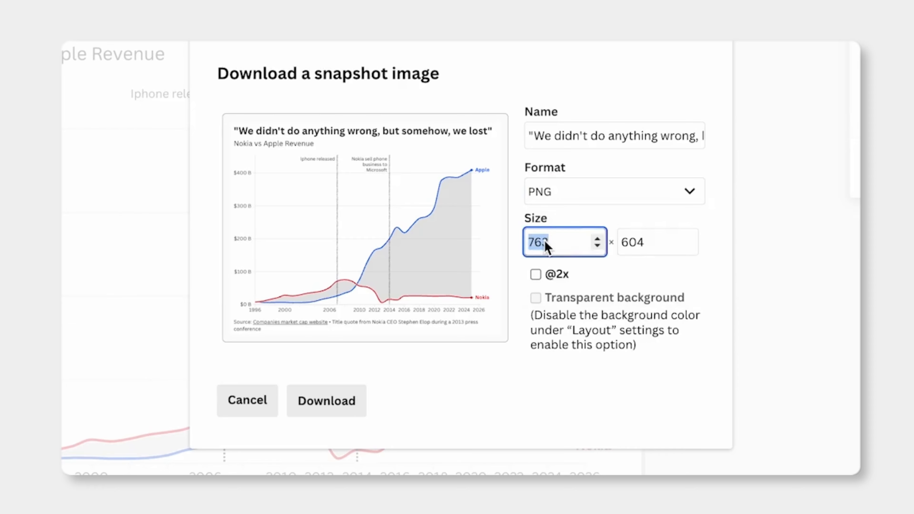
pyautogui.press('BackSpace')
pyautogui.write('500')
pyautogui.click(650, 249)
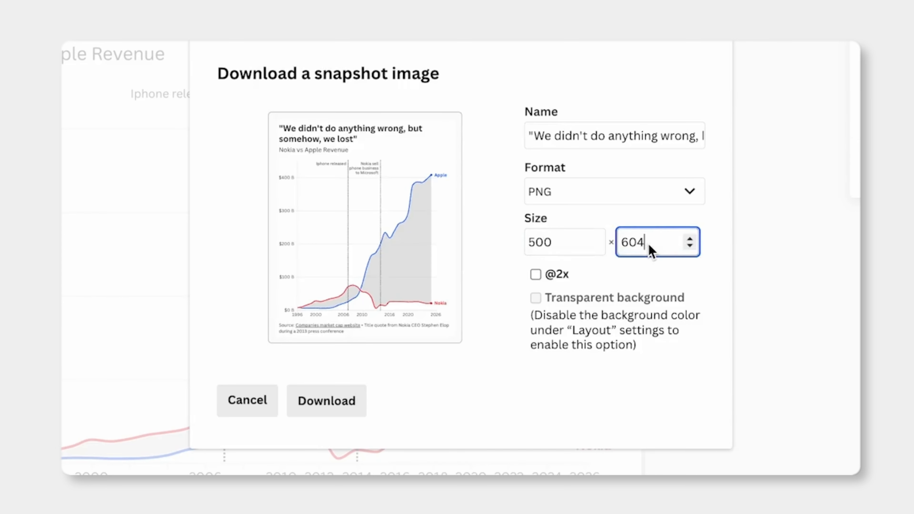
pyautogui.doubleClick(650, 249)
pyautogui.press('BackSpace')
pyautogui.write('500')
pyautogui.click(654, 277)
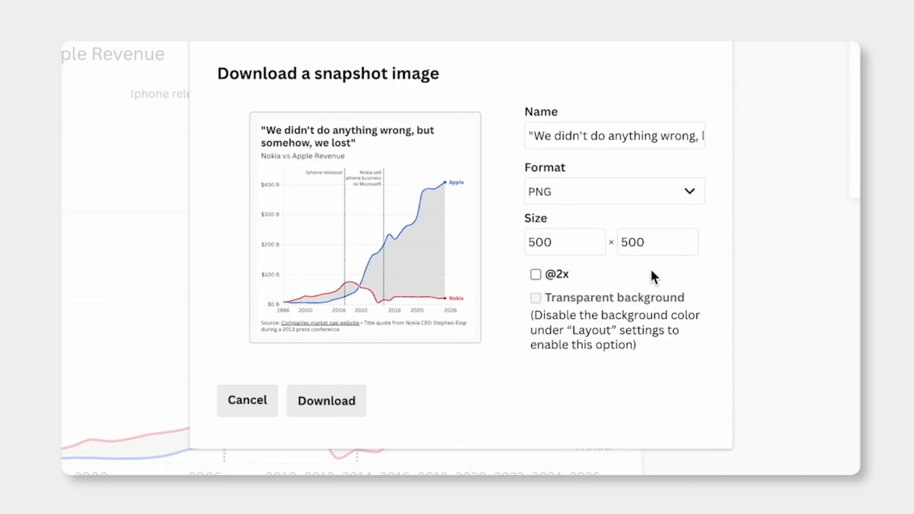
pyautogui.click(300, 400)
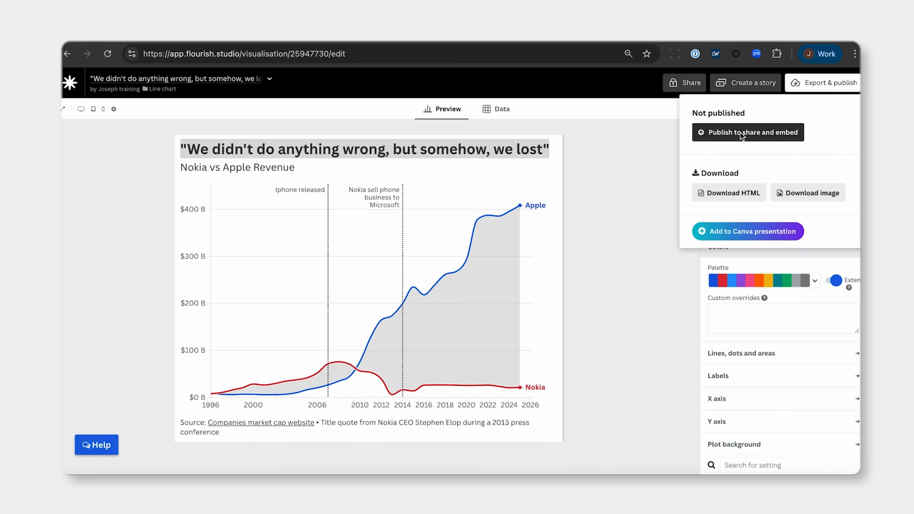